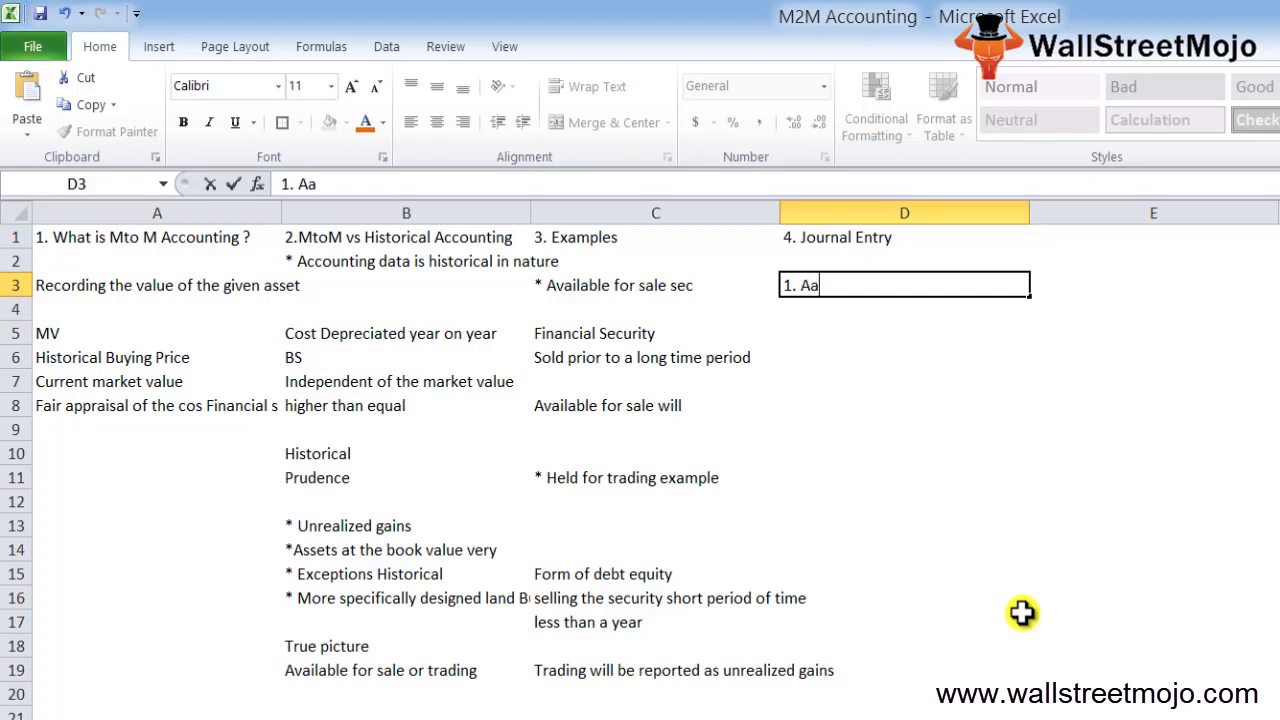
Finish the '1. Available for sale' heading in D3 and enter 10000 in D5
key(BackSpace)
text(vailable for sale)
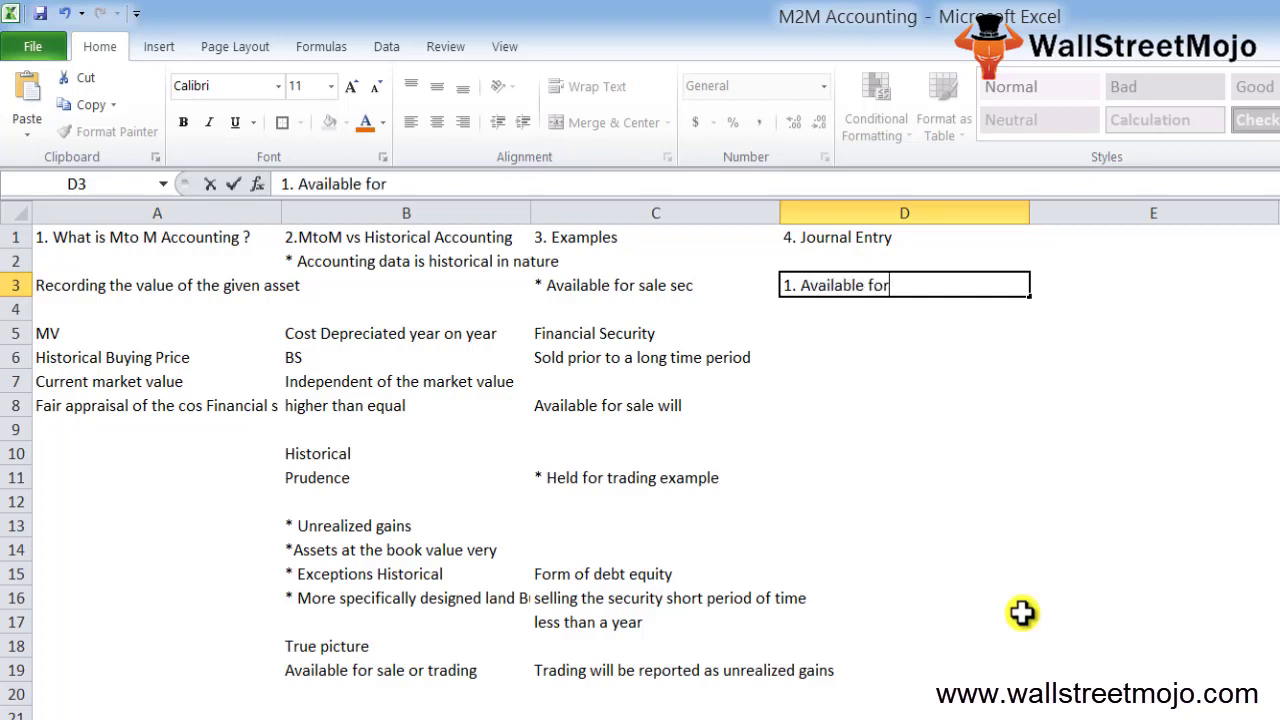
key(Return)
key(Return)
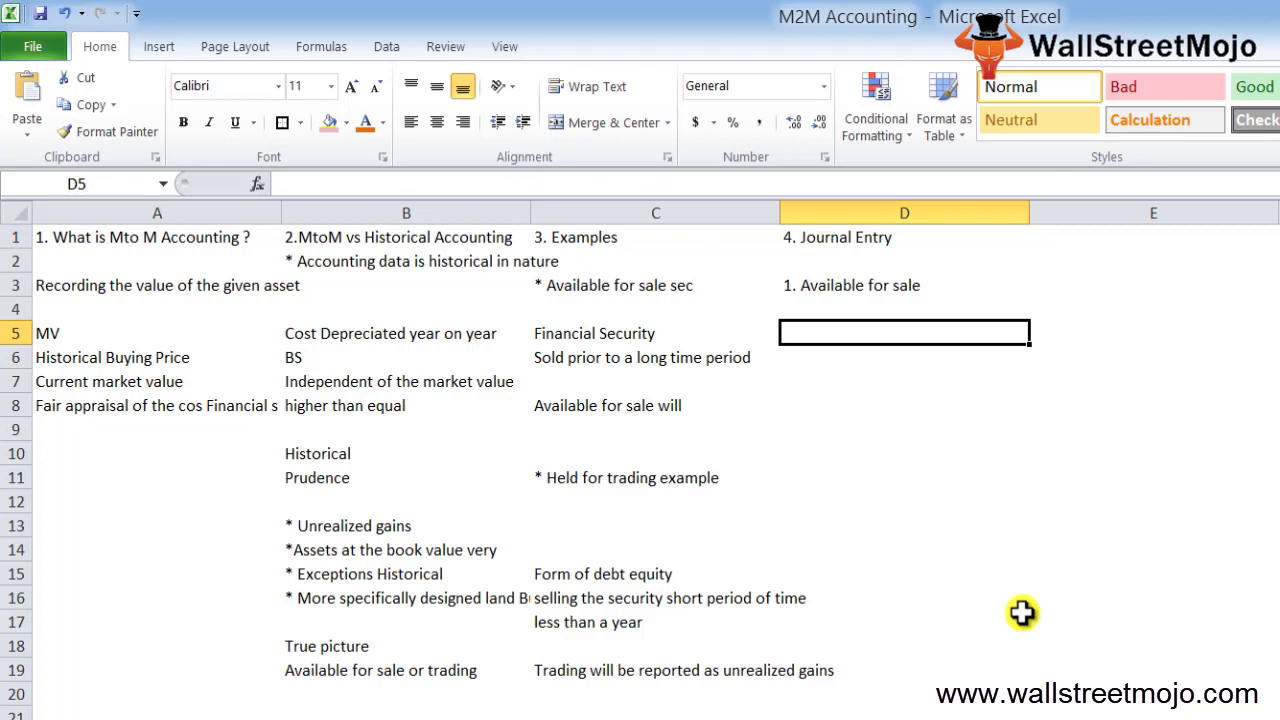
text(10000)
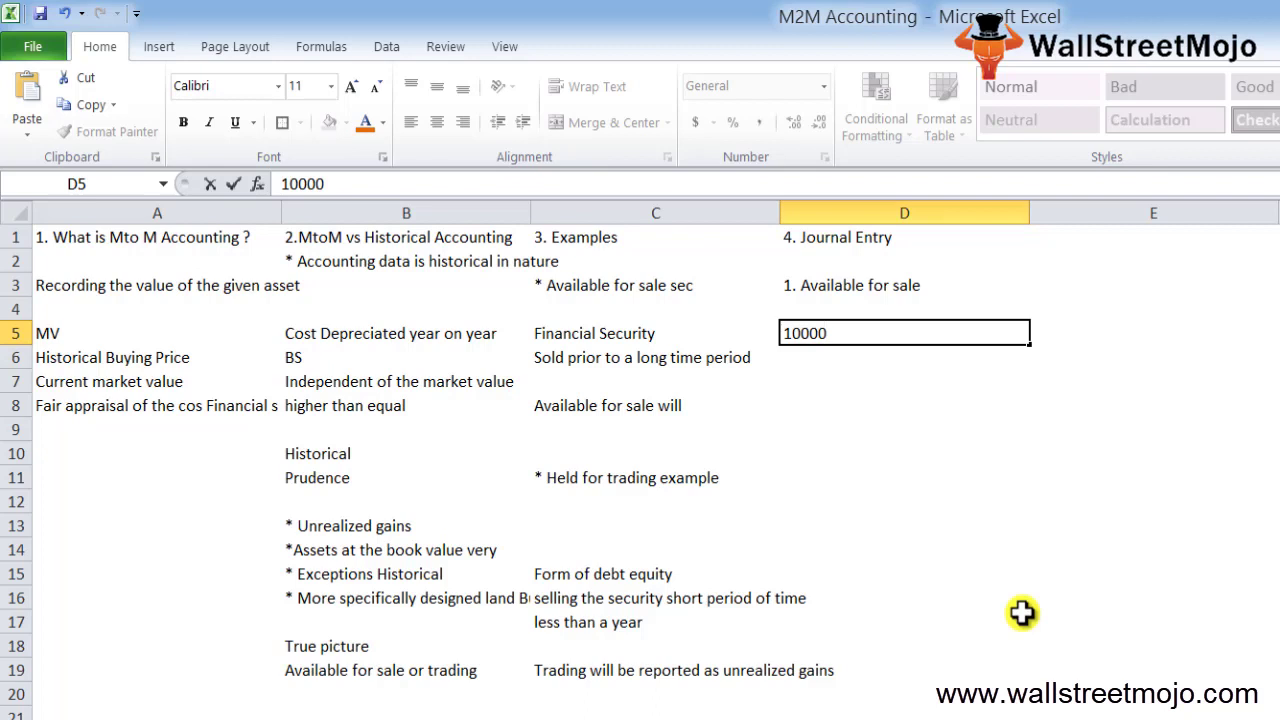
key(Return)
Add the dates '1st Sept 2016' in D6 and 31/12/2016 in D7
text(1st )
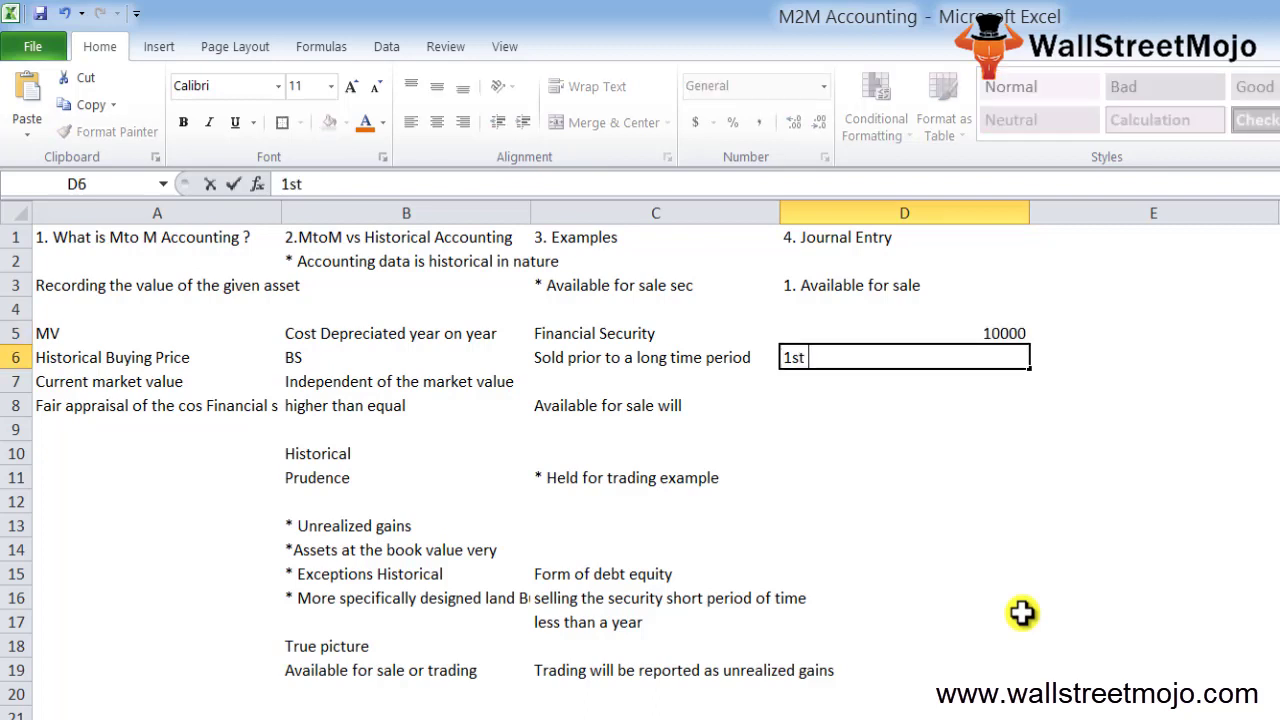
text(Sept)
key(BackSpace)
key(BackSpace)
text(ept 2016)
key(Return)
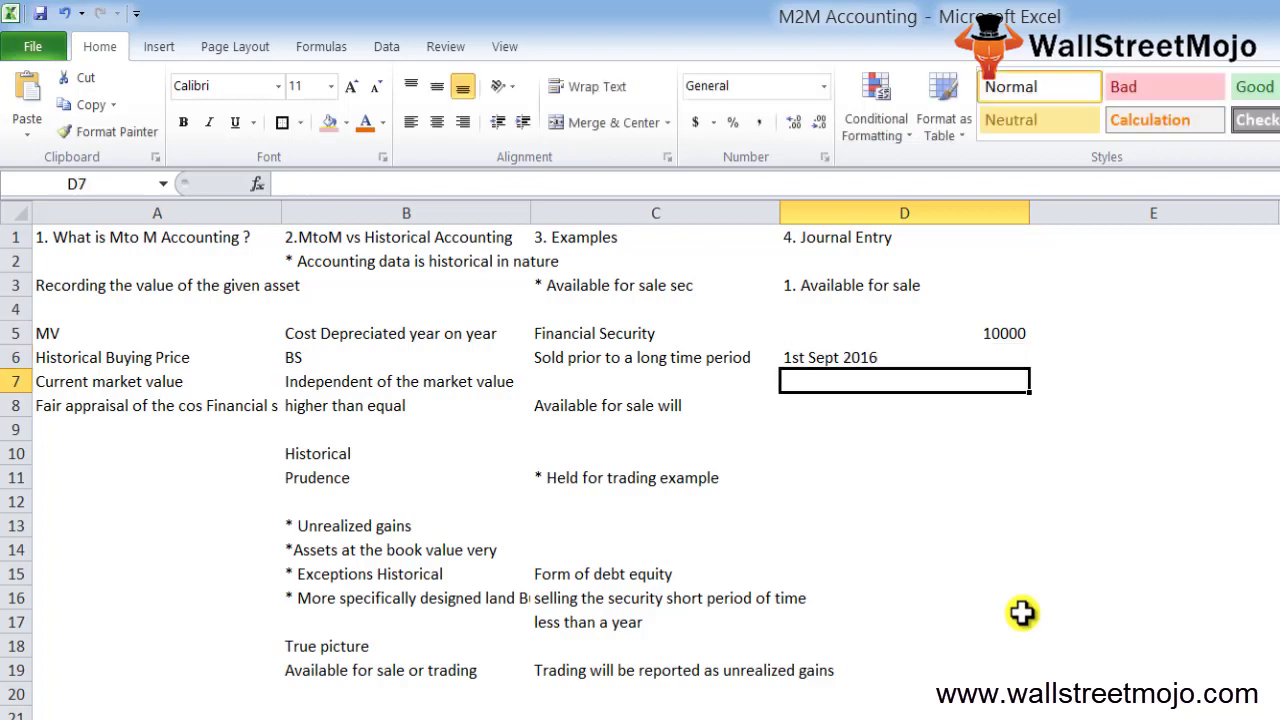
key(Down)
key(Up)
text(3)
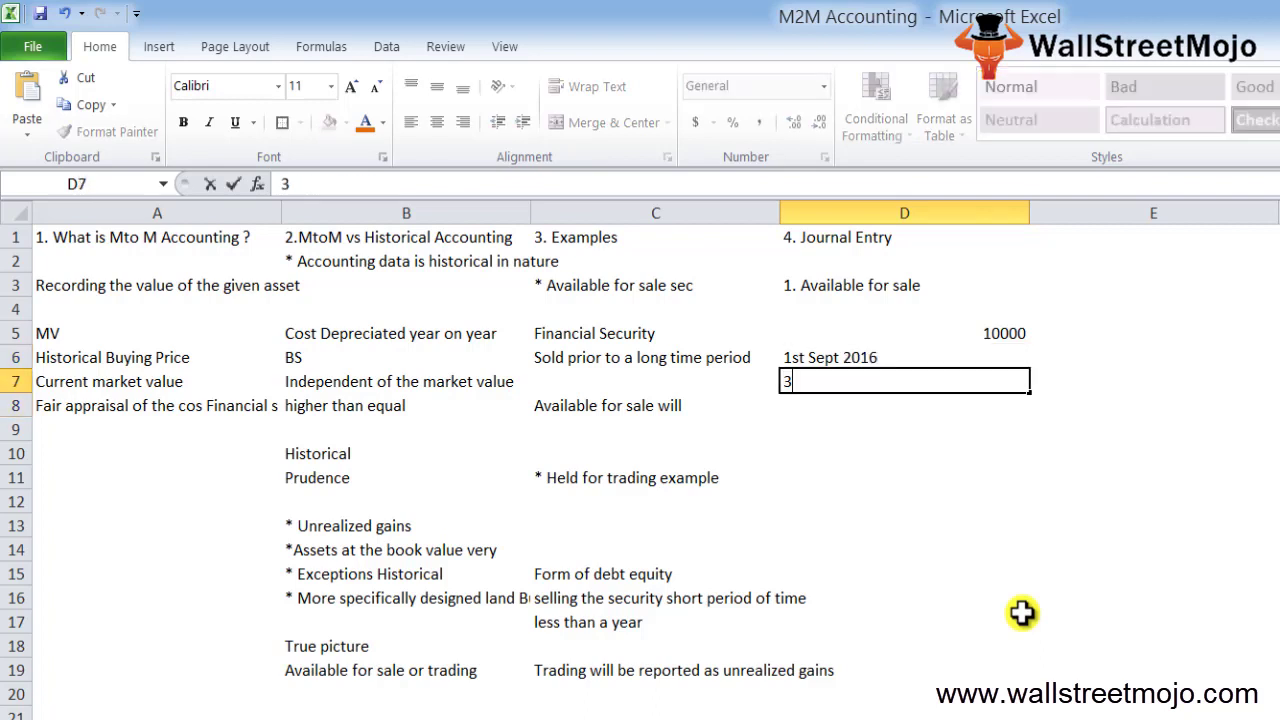
text(1/12/2016)
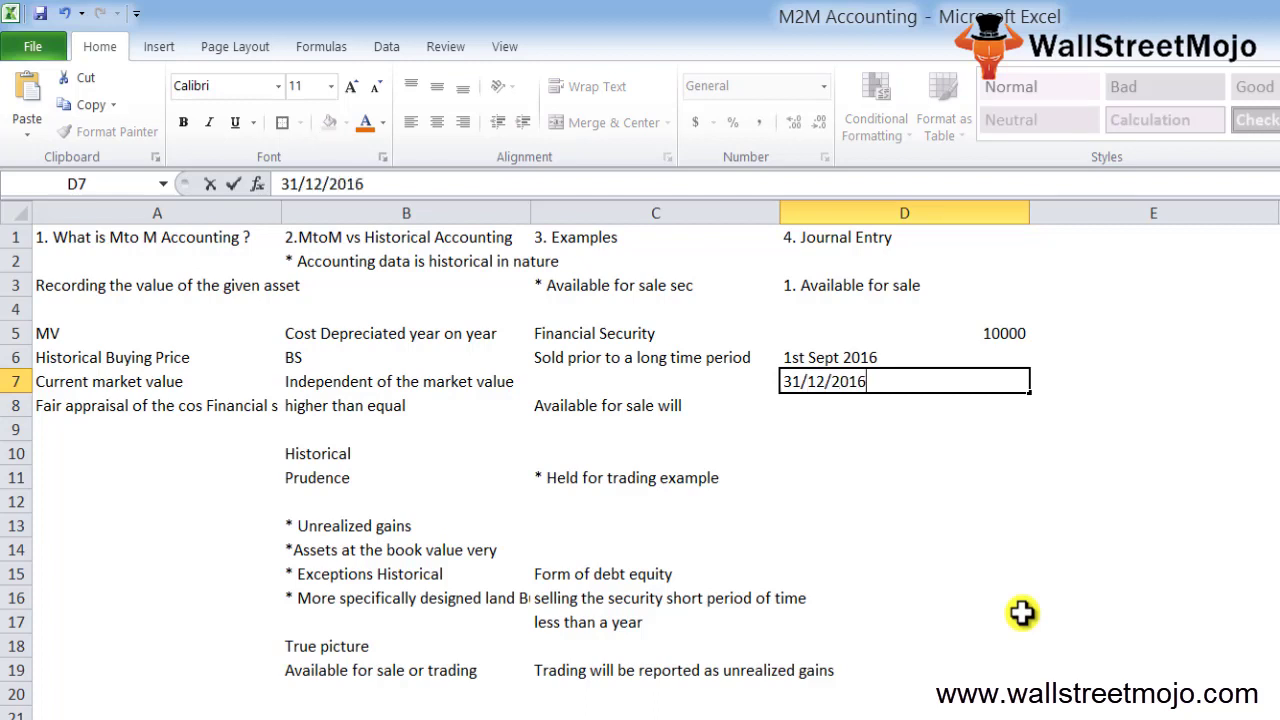
key(Return)
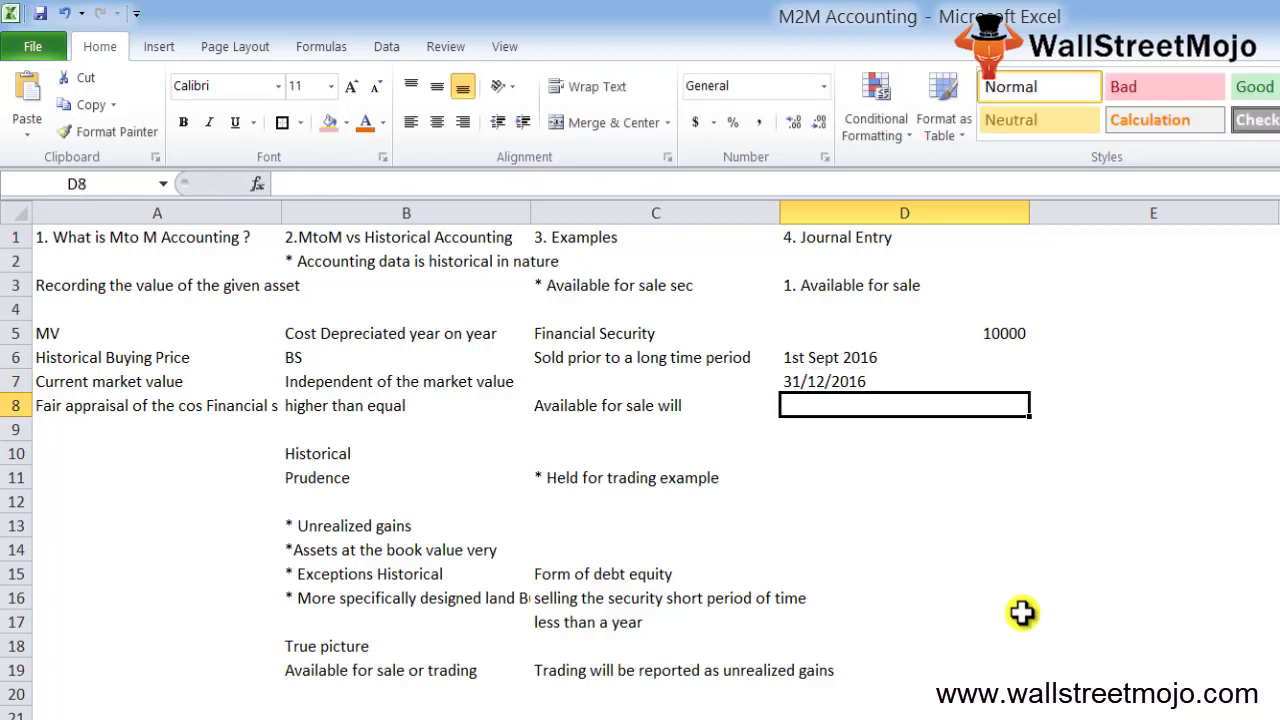
Note 'Value of the equity is 8000' in D9 and 'Sale' in D11
key(Down)
text(Value of)
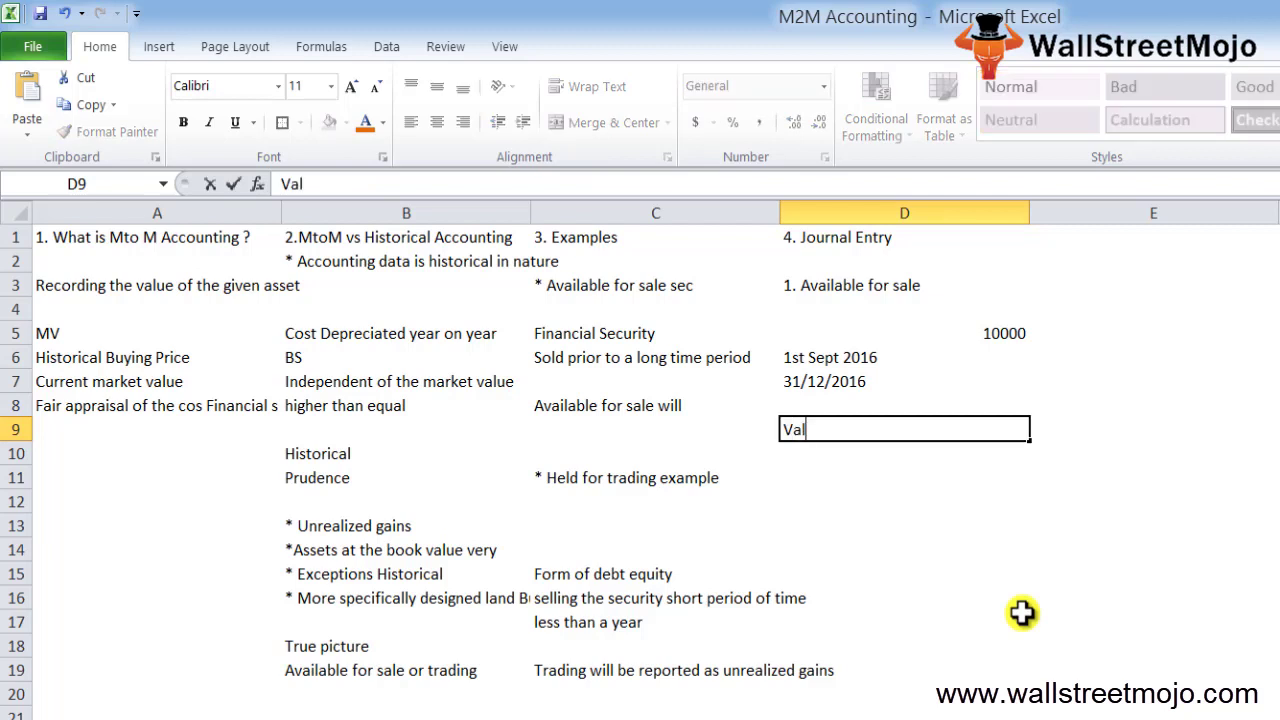
key(BackSpace)
key(BackSpace)
key(BackSpace)
text(of the equity is 9)
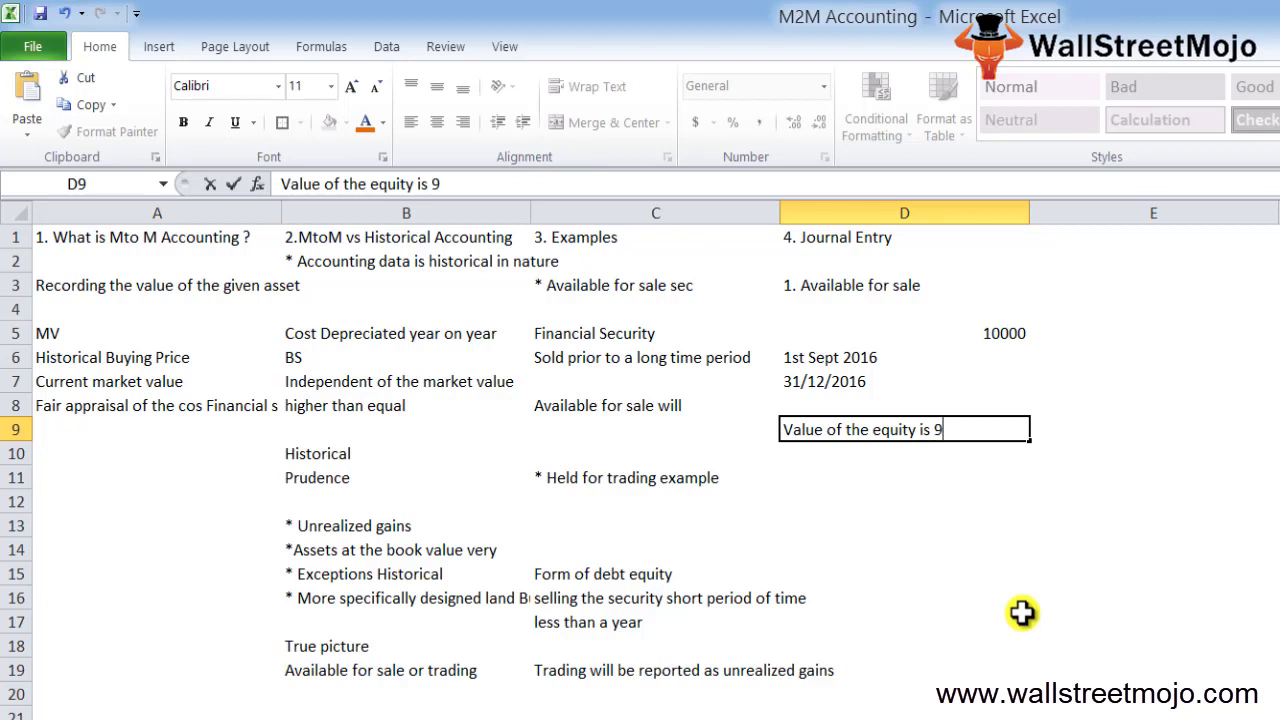
key(BackSpace)
text(8000)
key(Return)
key(Return)
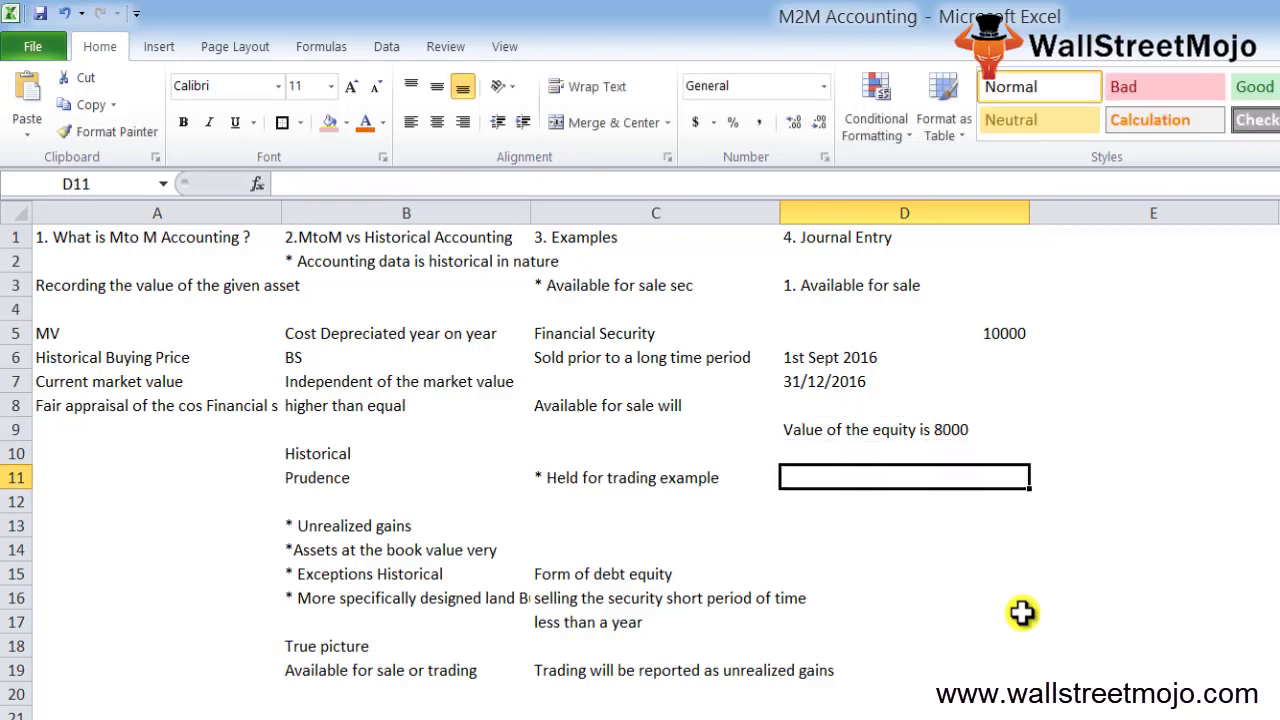
text(Sale)
key(Return)
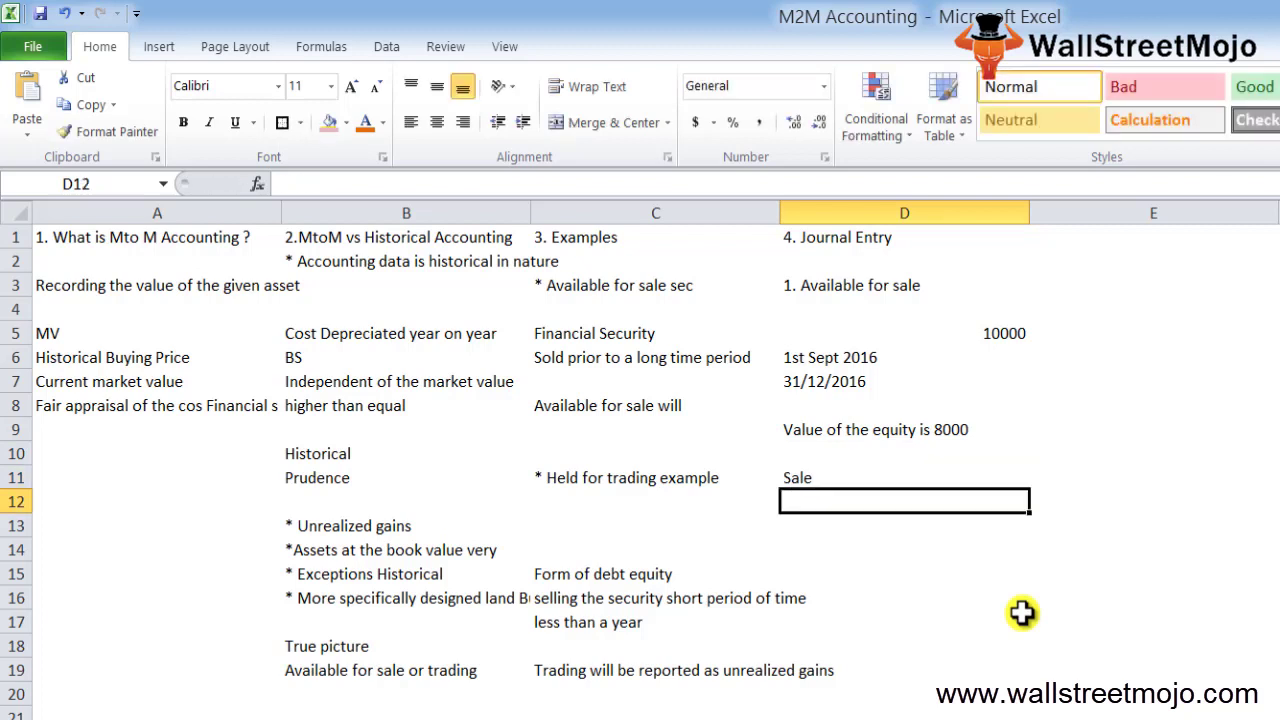
key(Return)
Label D13 'Market value' and debit 'Loss on securities available for sale' 2000 in row 16
text(Market value)
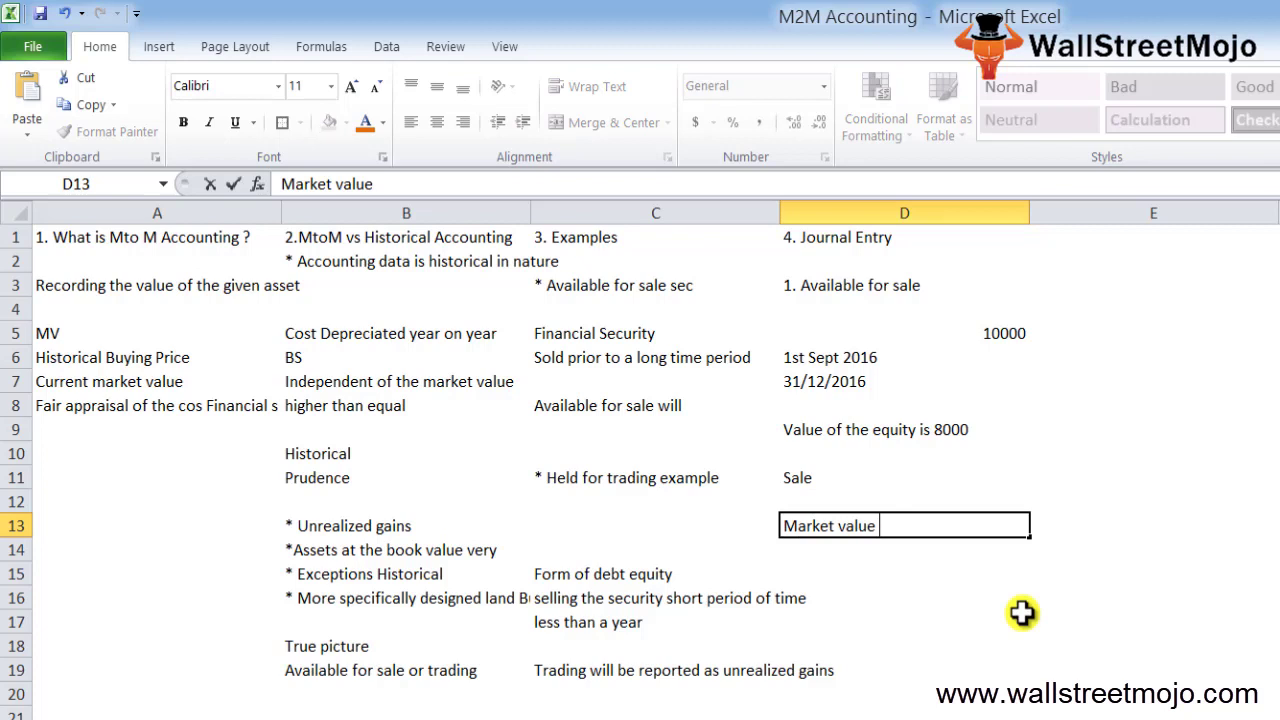
key(Return)
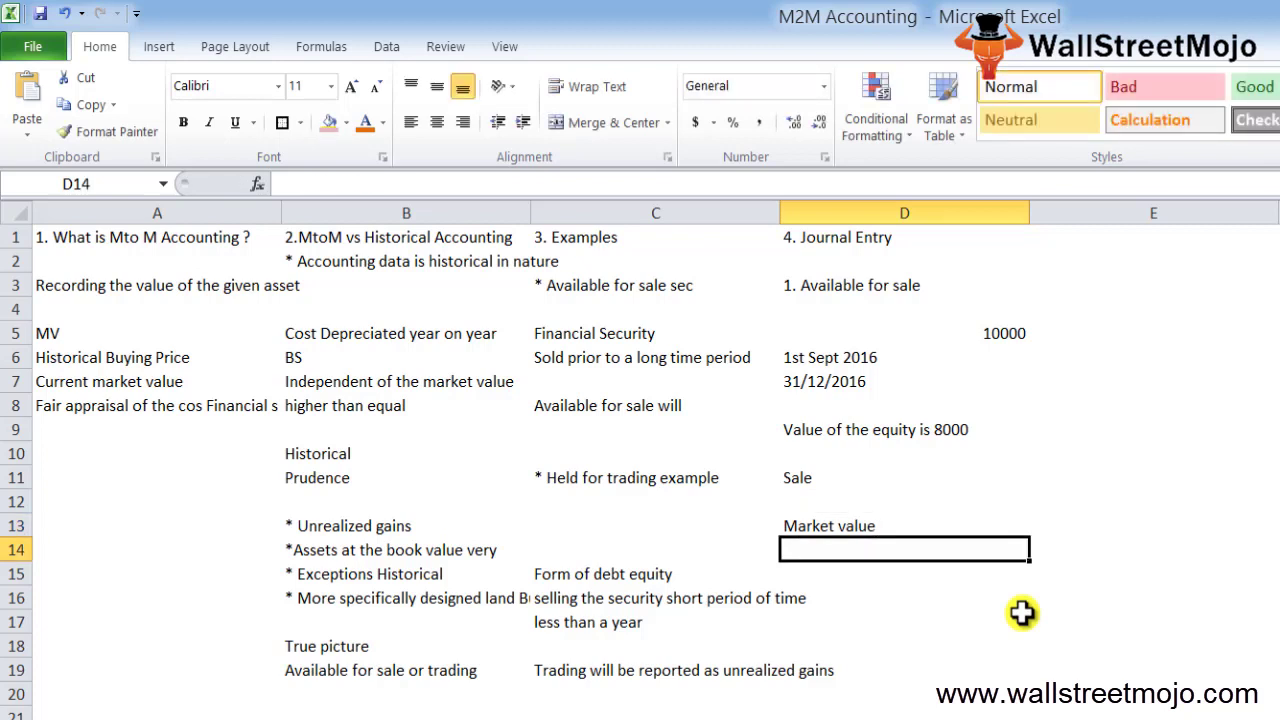
click(1020, 603)
text(Loss )
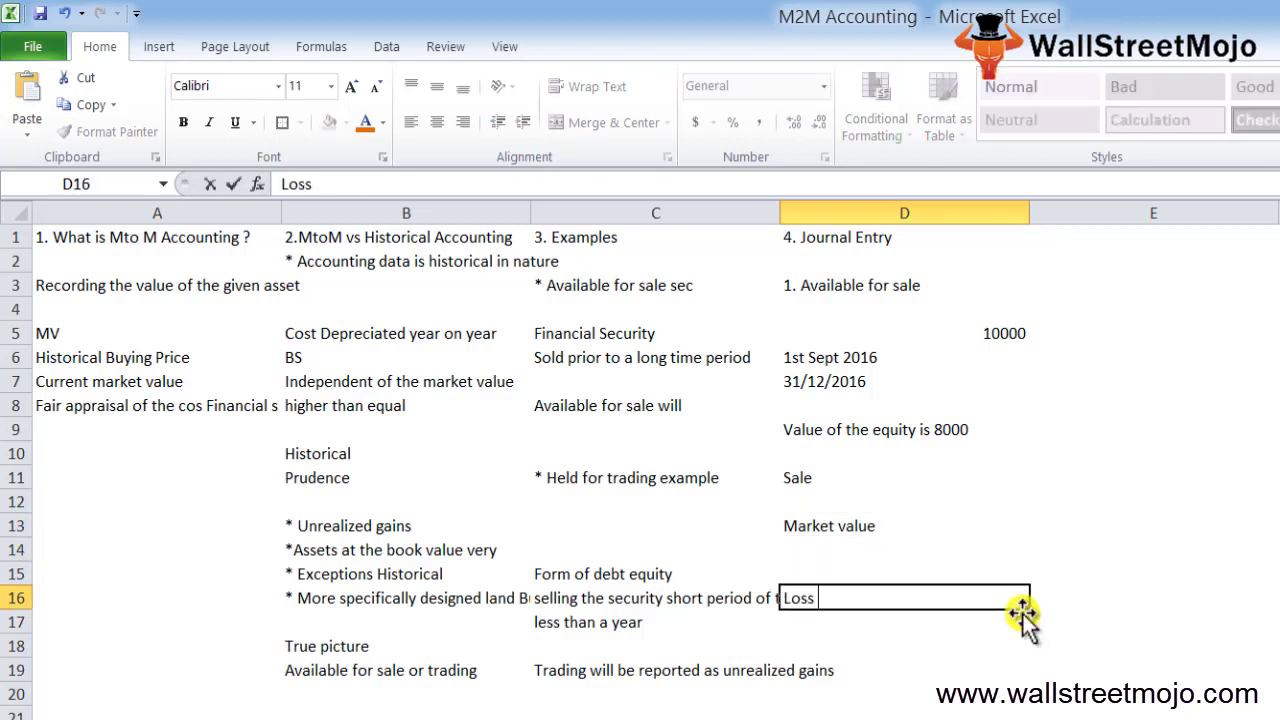
text(on secut)
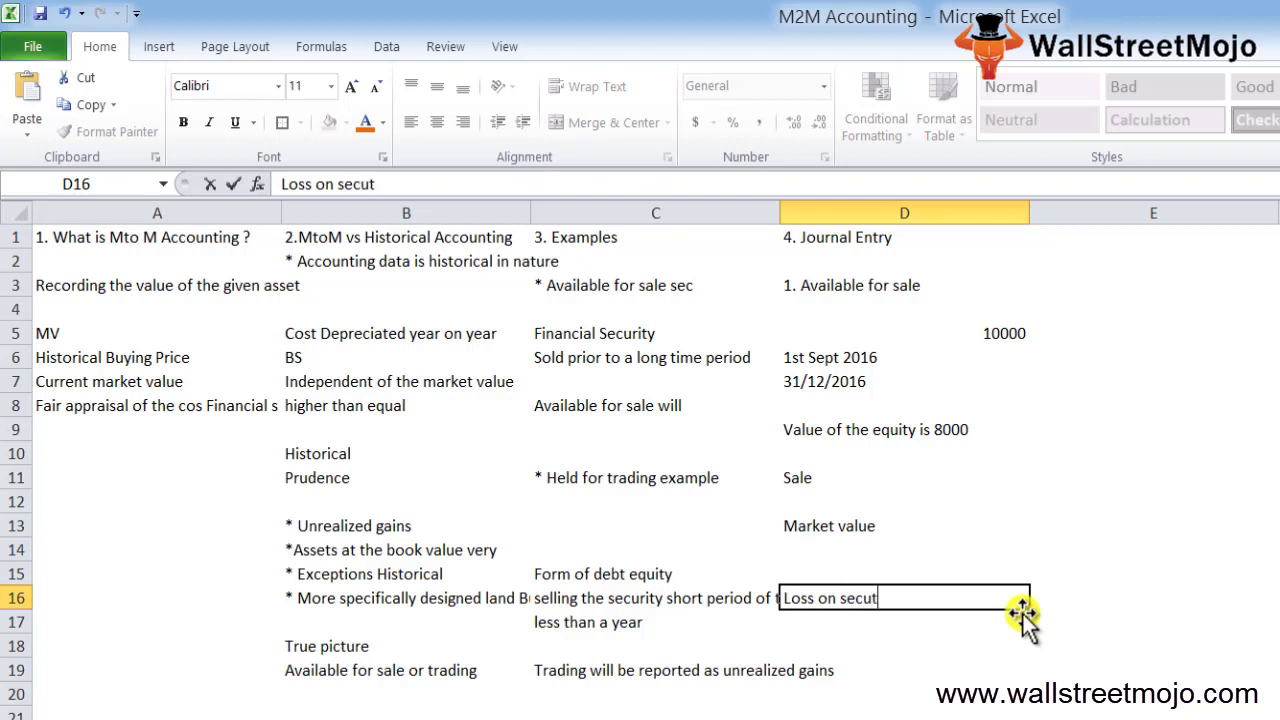
key(BackSpace)
text(riteis)
key(BackSpace)
key(BackSpace)
key(BackSpace)
text(ies available )
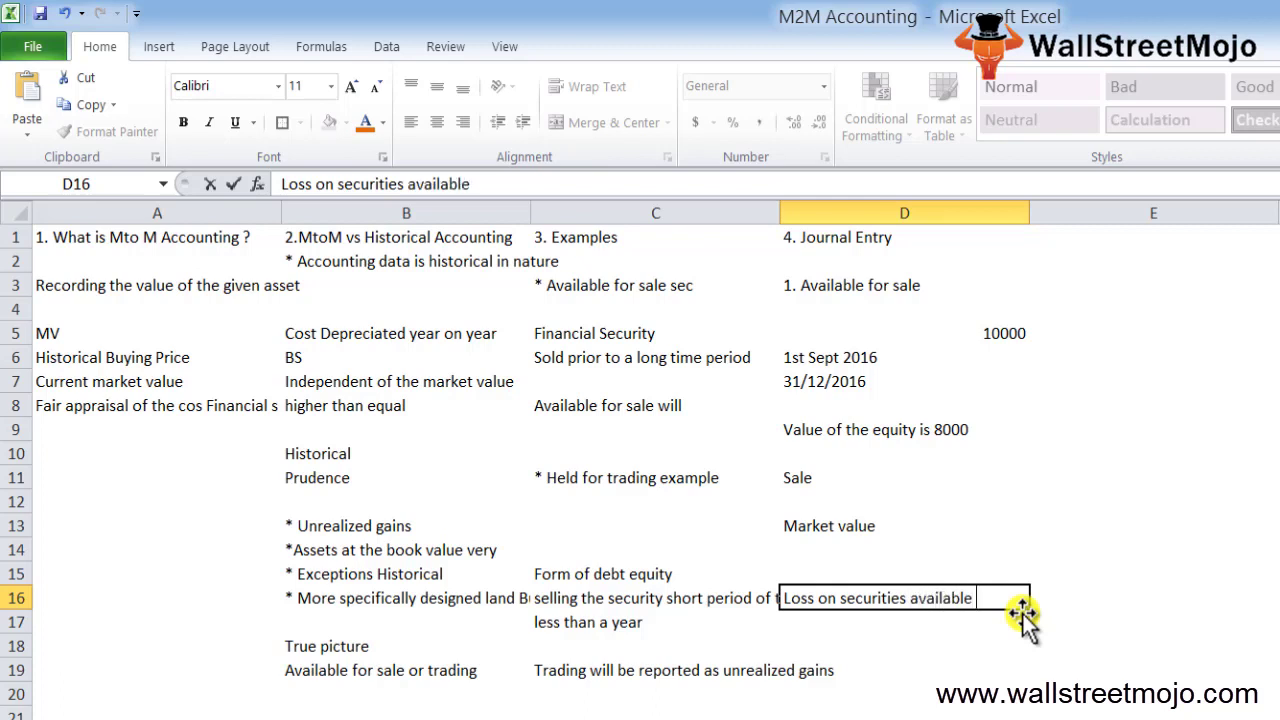
text(for sale)
key(Tab)
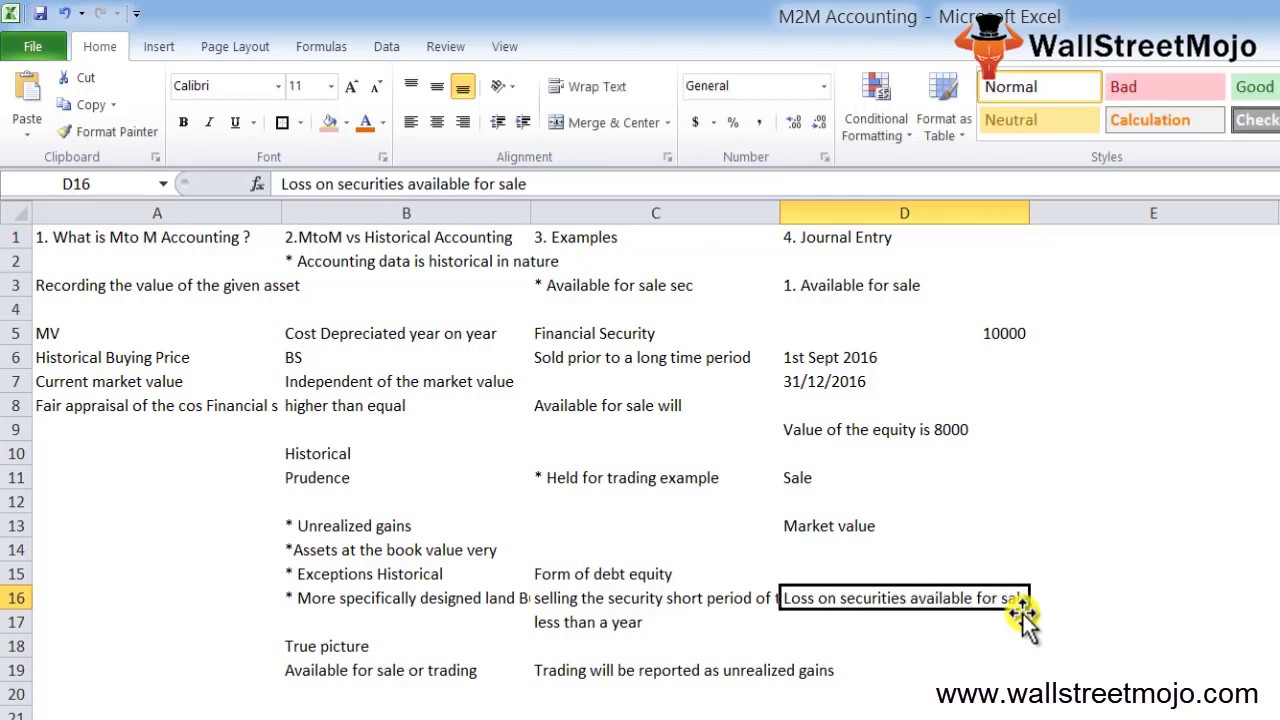
text(0)
key(BackSpace)
text(2000)
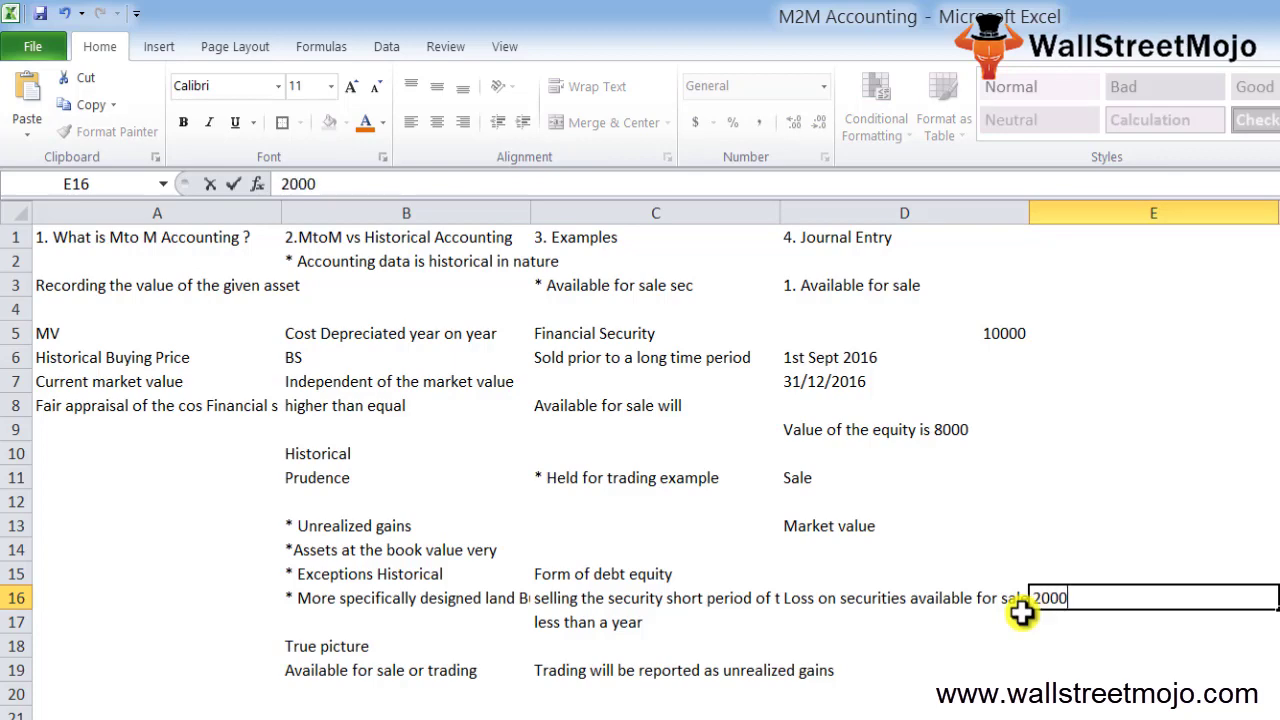
key(Return)
Credit 'To Investment available for sale' 2000 in F17
text(To)
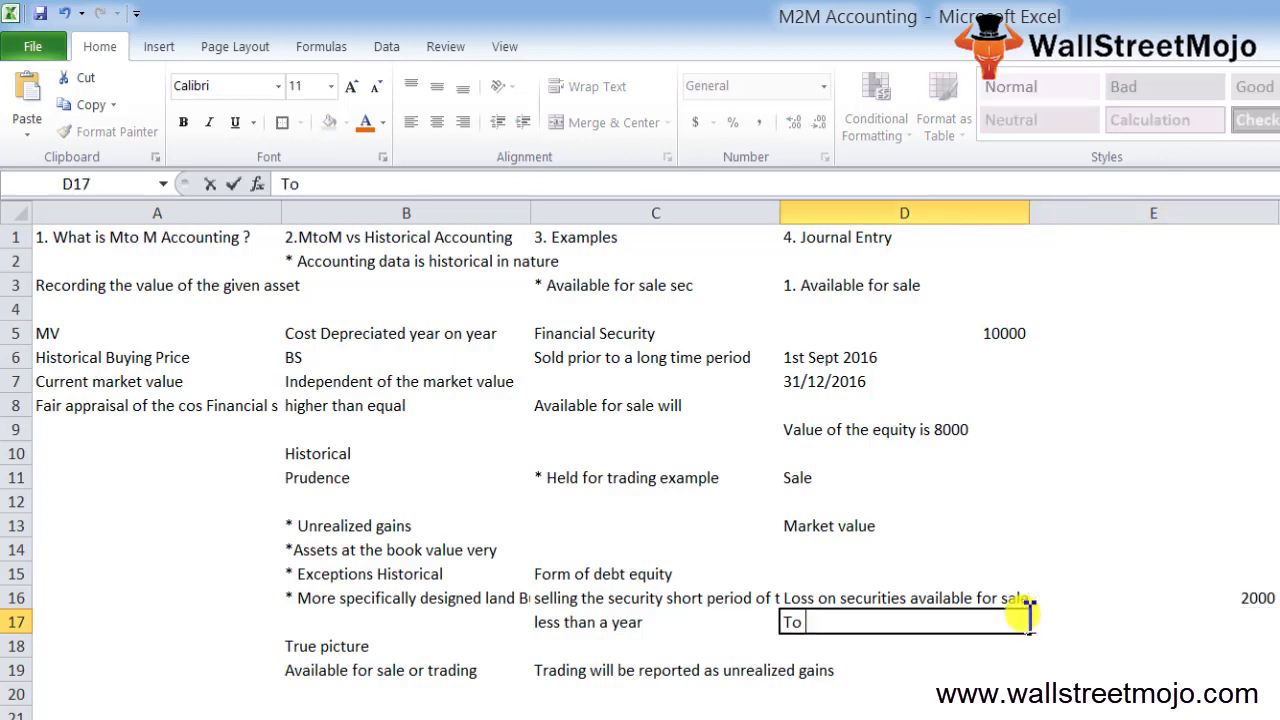
text( Investment ava)
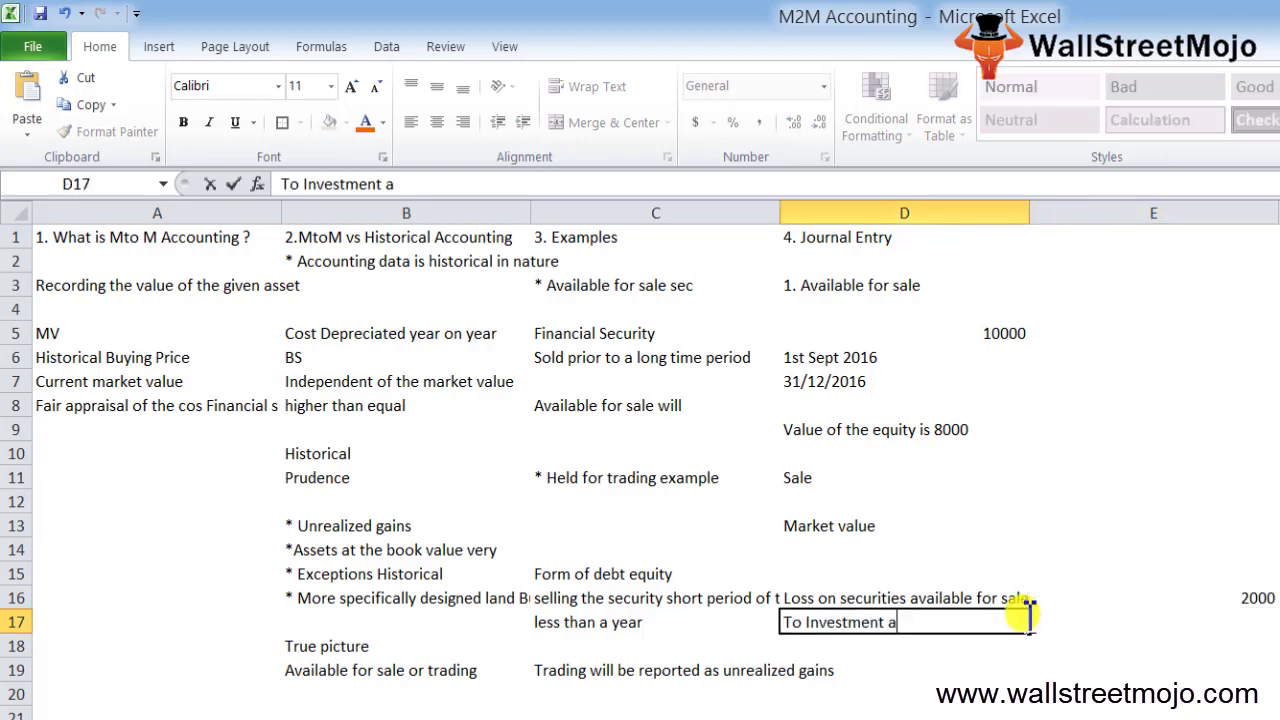
text(ilable for sale)
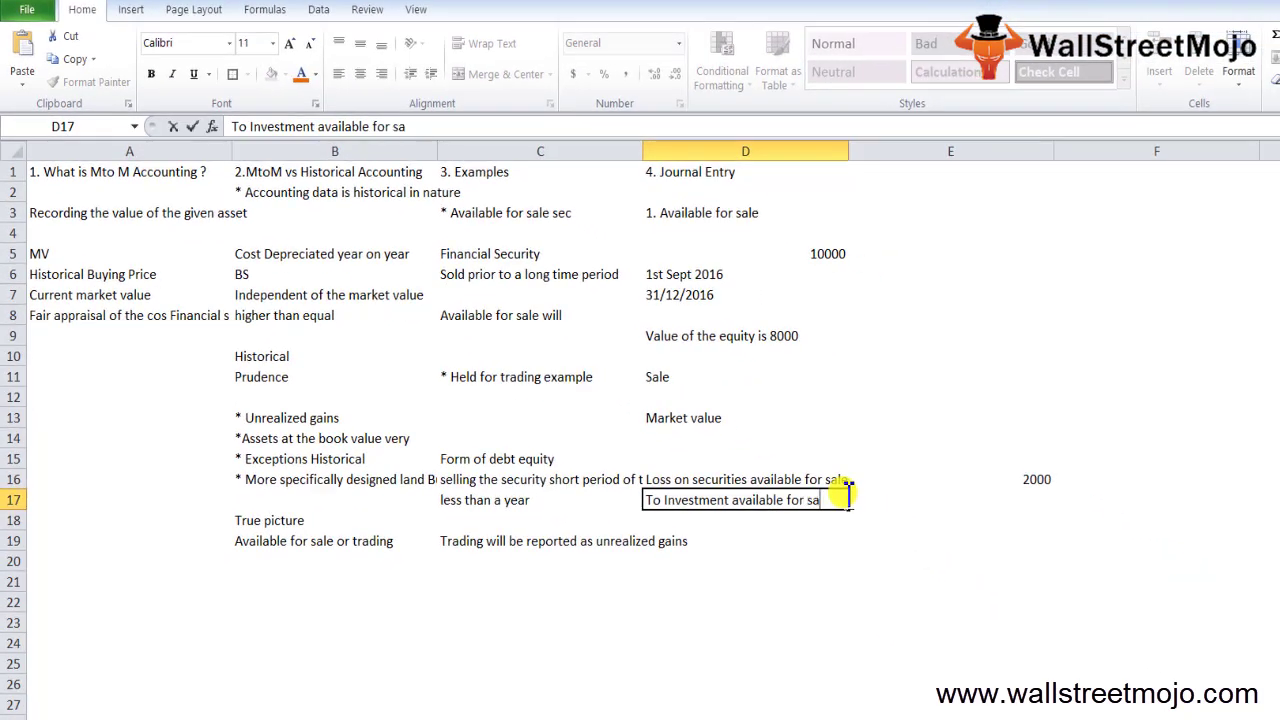
key(Tab)
key(Tab)
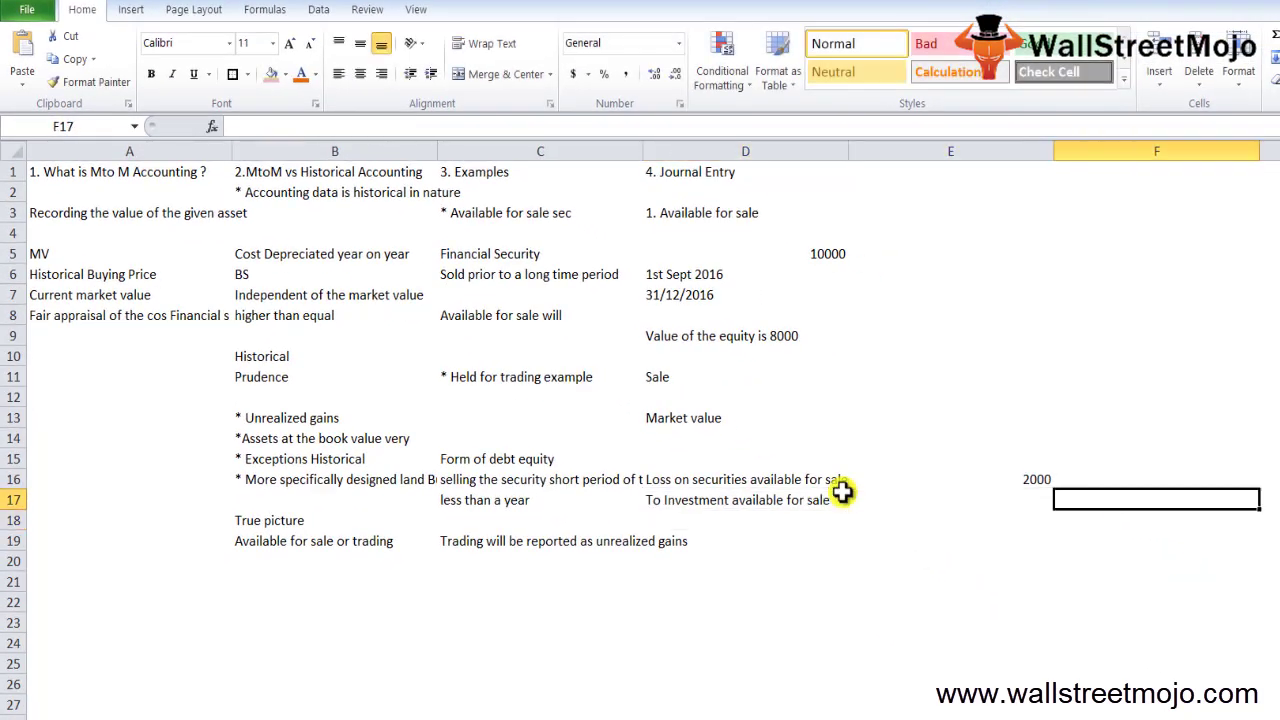
text(2000)
key(Down)
key(Left)
key(Left)
key(Down)
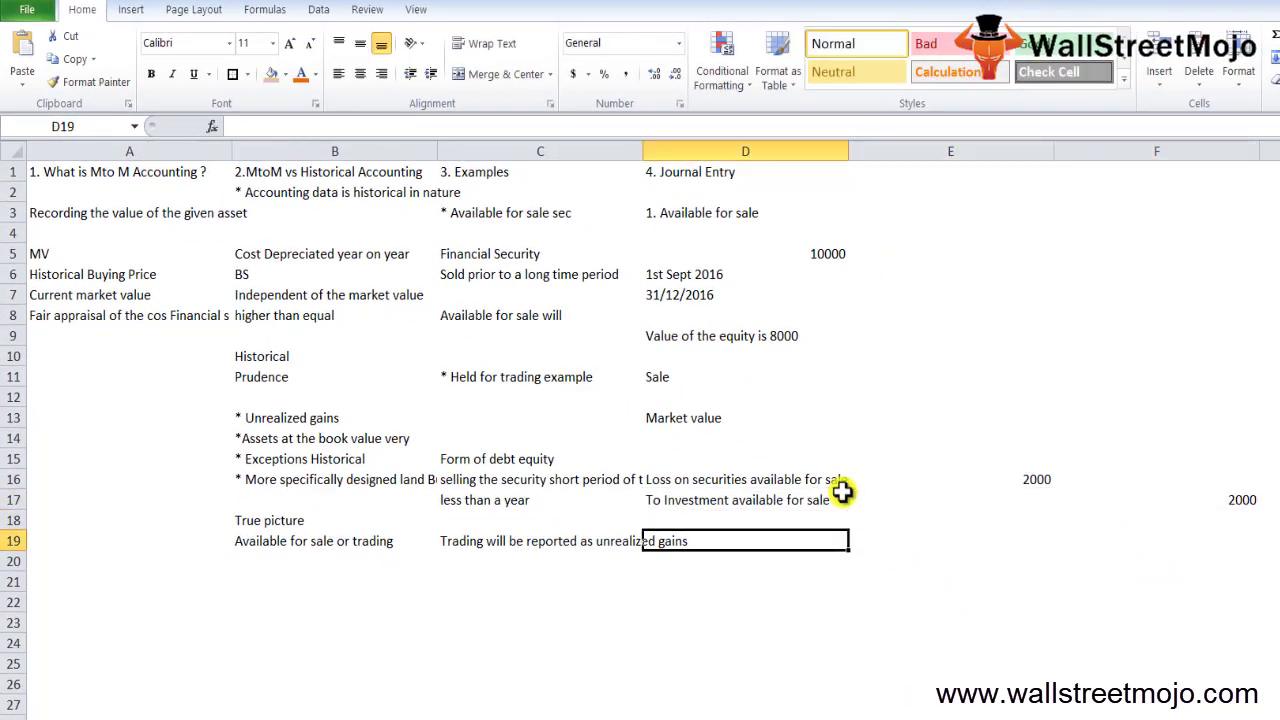
key(Down)
key(Down)
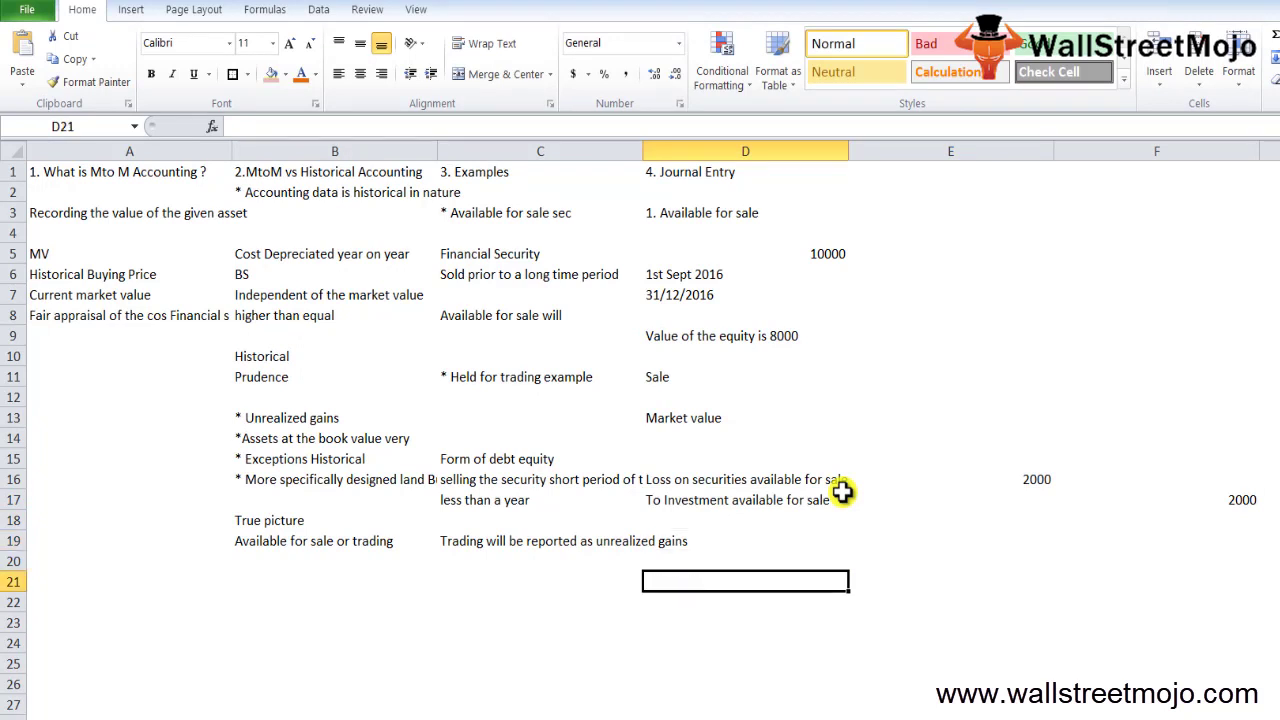
Write 'Invst will be shown at a new amount of (10000-2000)' in D21
text(Invst wil)
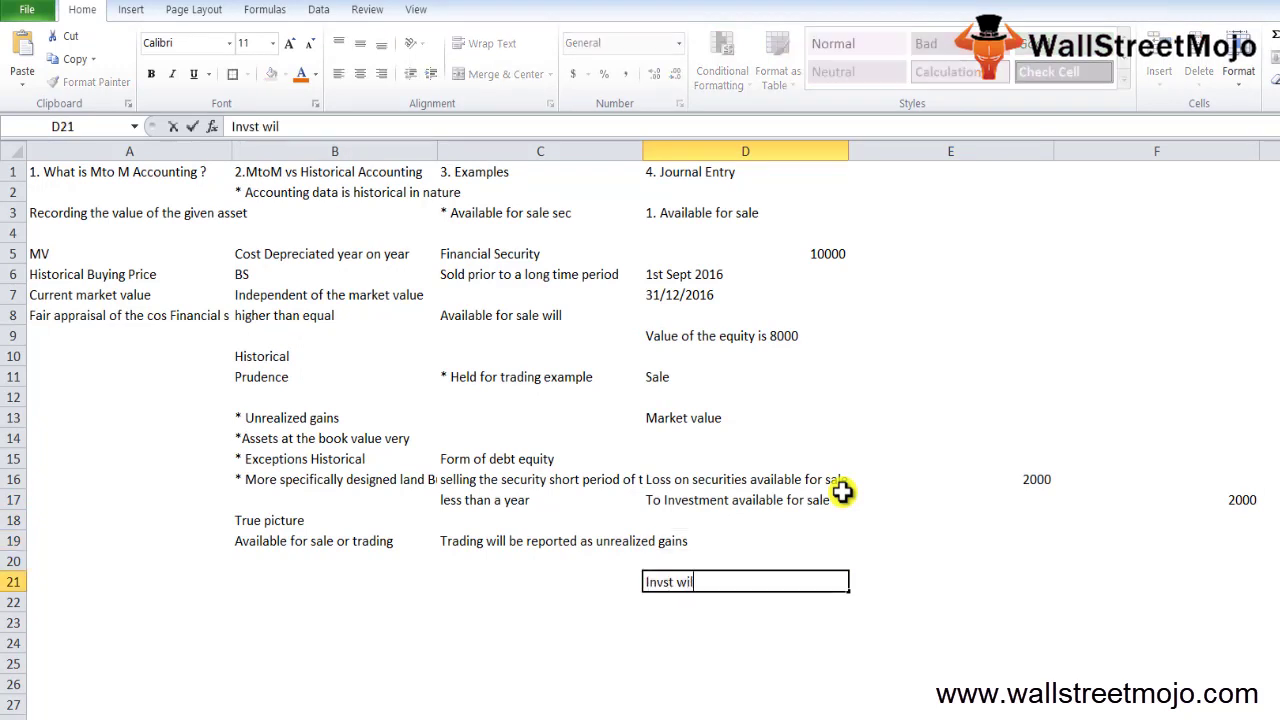
text(l be shown at )
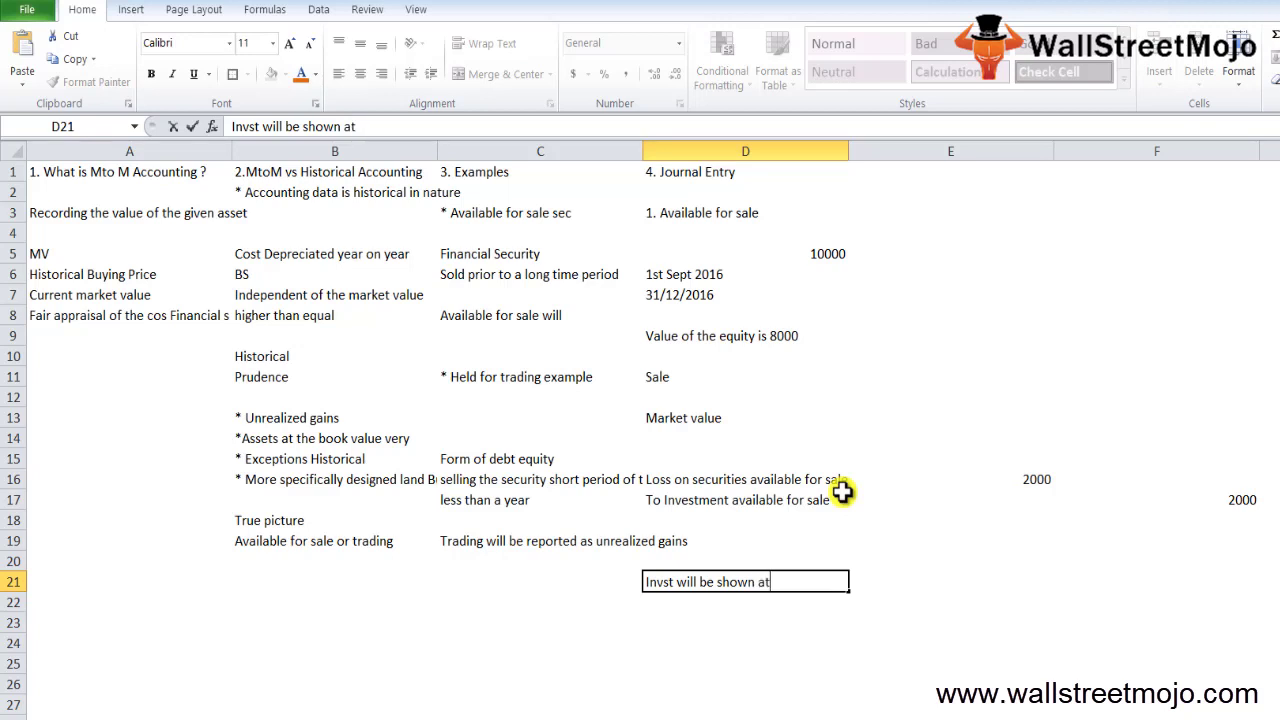
text(a new ammou)
key(BackSpace)
key(BackSpace)
key(BackSpace)
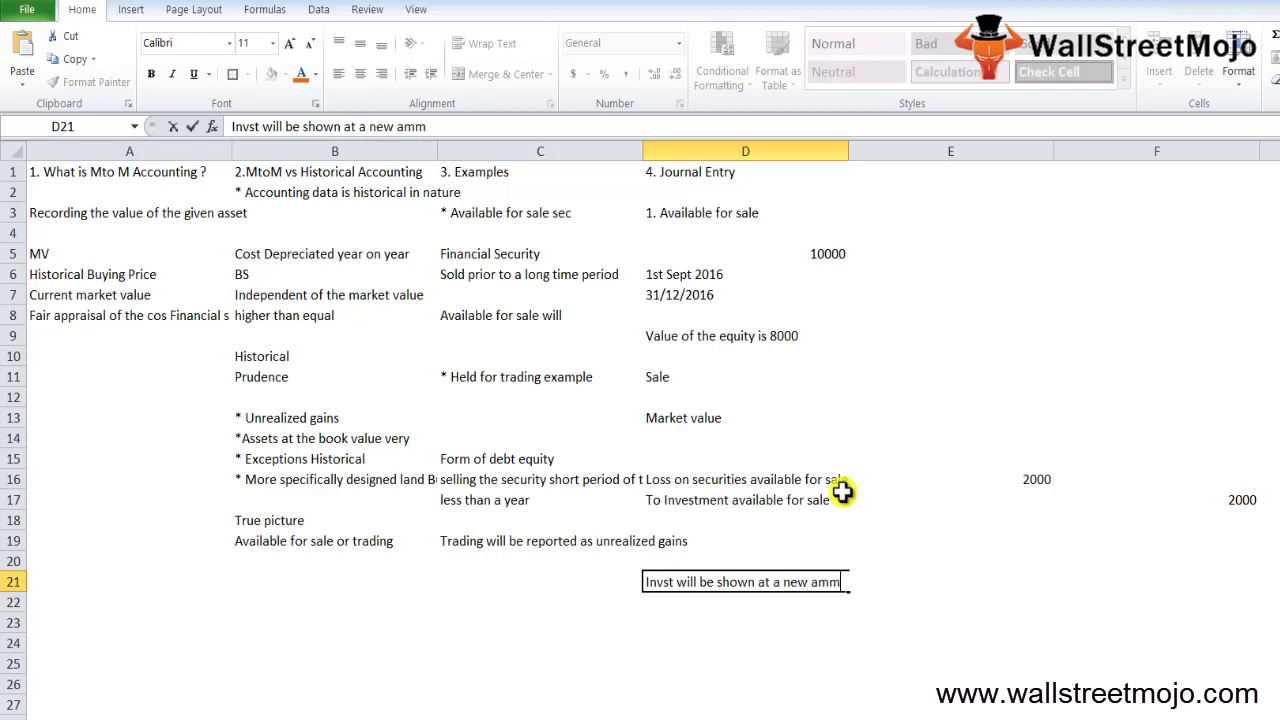
text(ount of)
key(Return)
key(Up)
key(Right)
key(Left)
key(F2)
text((10)
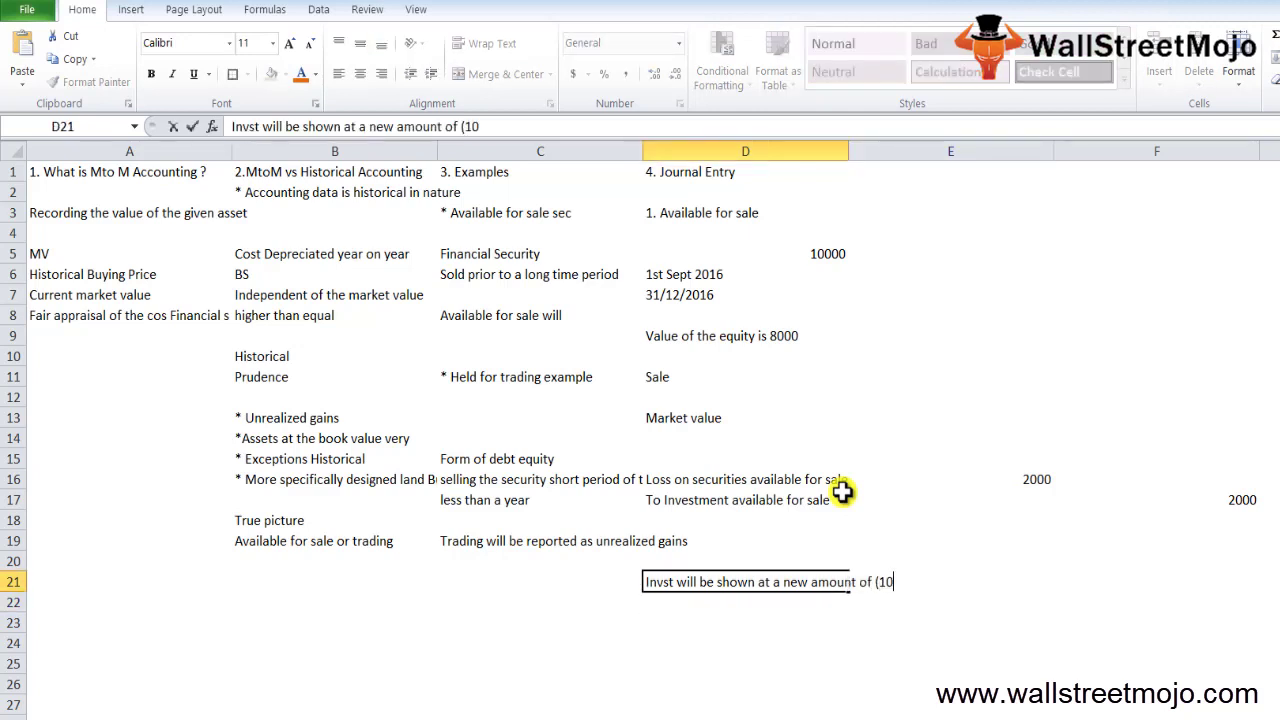
text(000-2000))
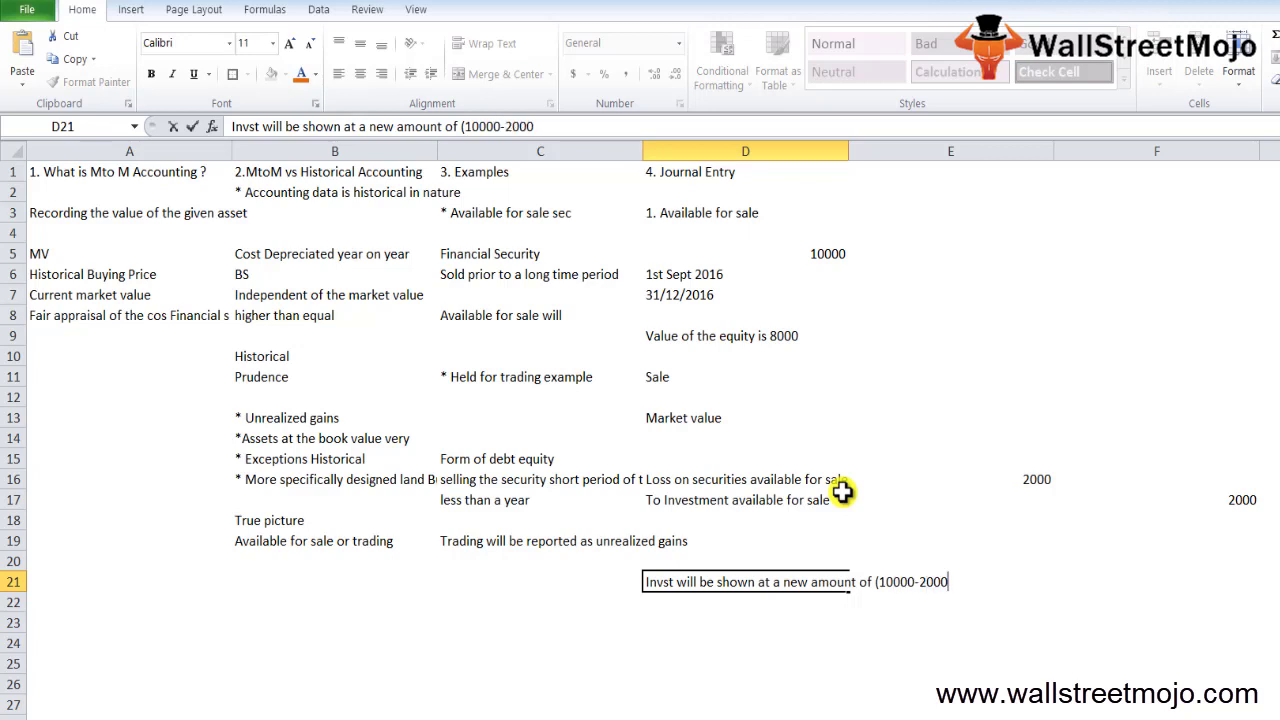
key(Return)
key(Return)
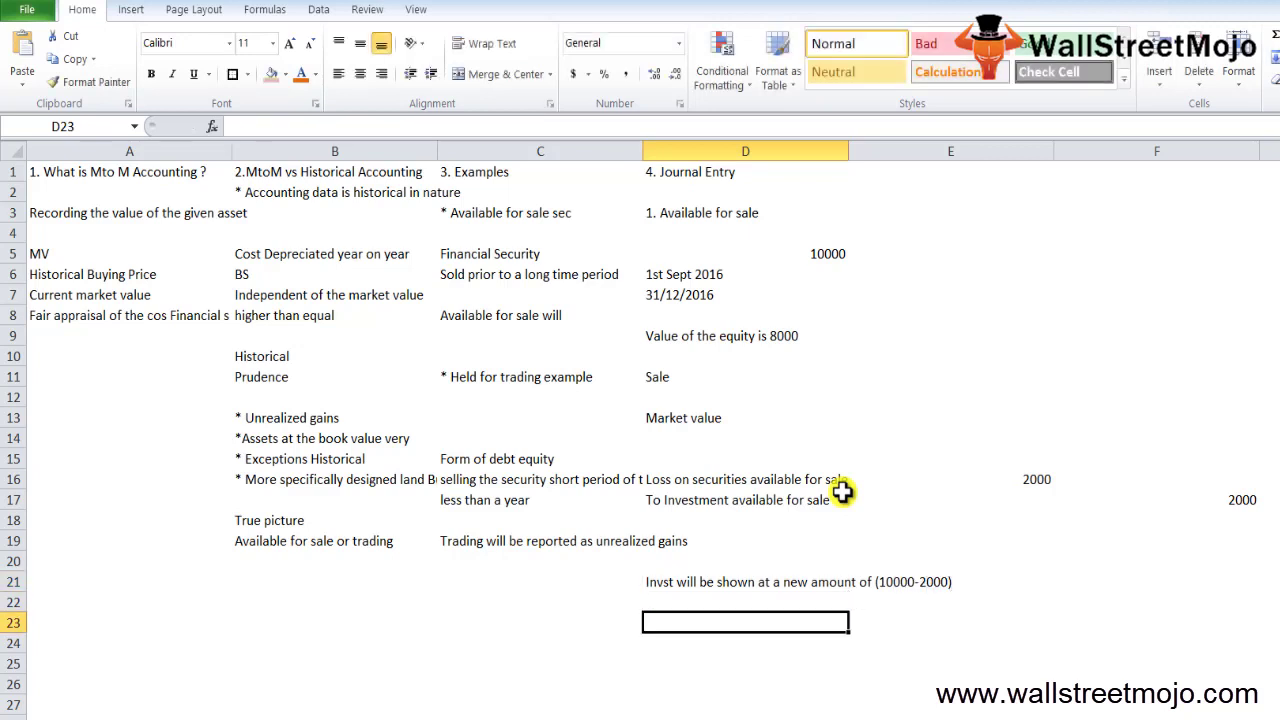
Add the note 'Loss will be recorded in the other comprehensive income' in D24
key(Return)
text(Loss)
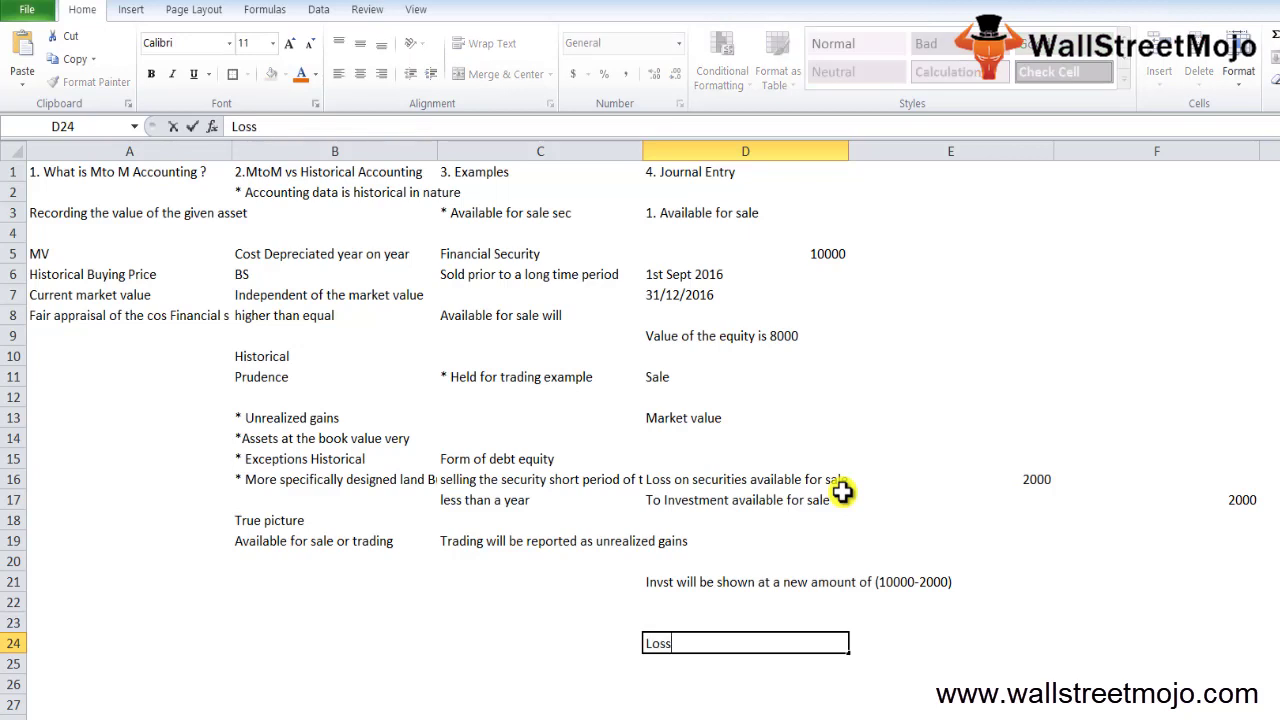
text( will be reoc)
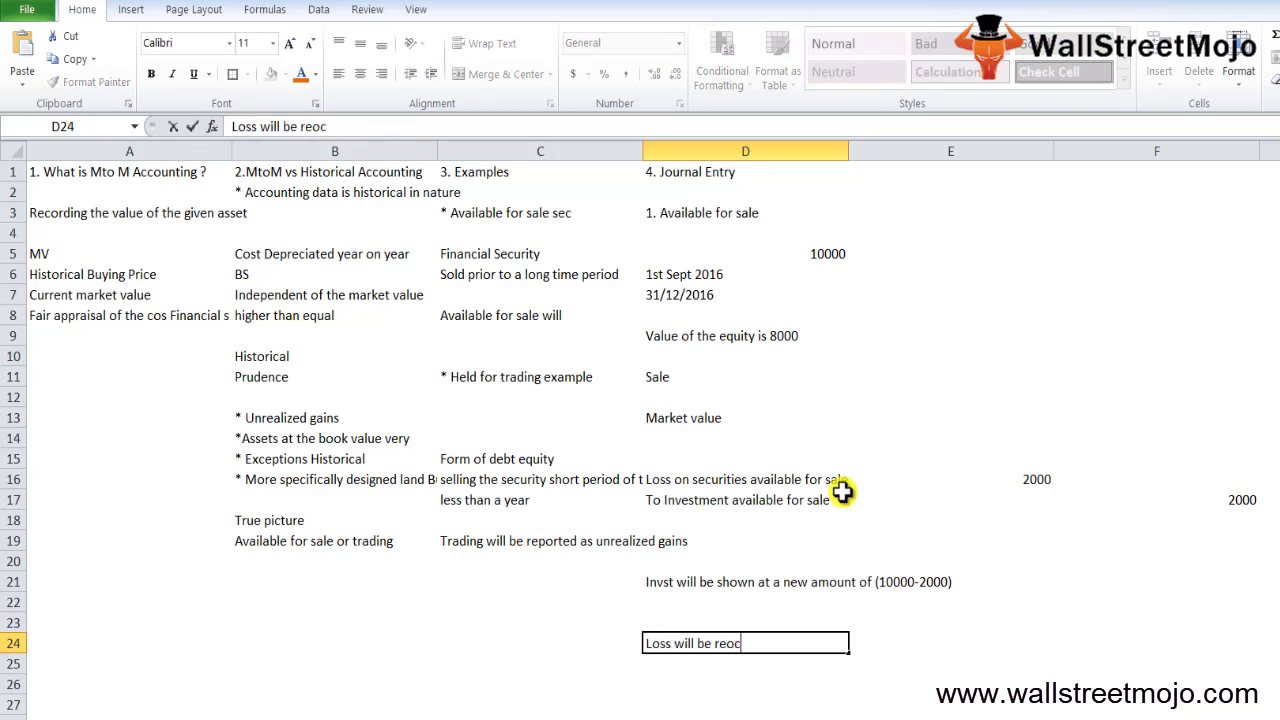
key(BackSpace)
key(BackSpace)
key(BackSpace)
text(ecorded in the other comprehe)
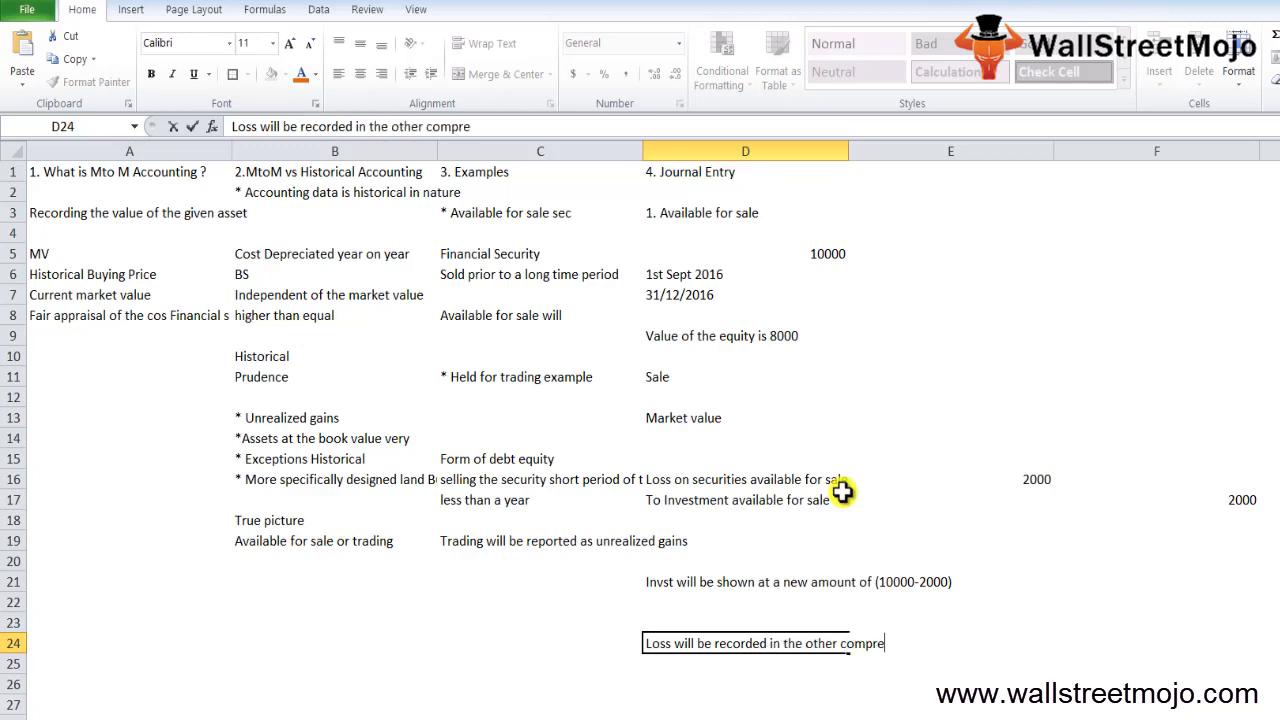
text(nsive income)
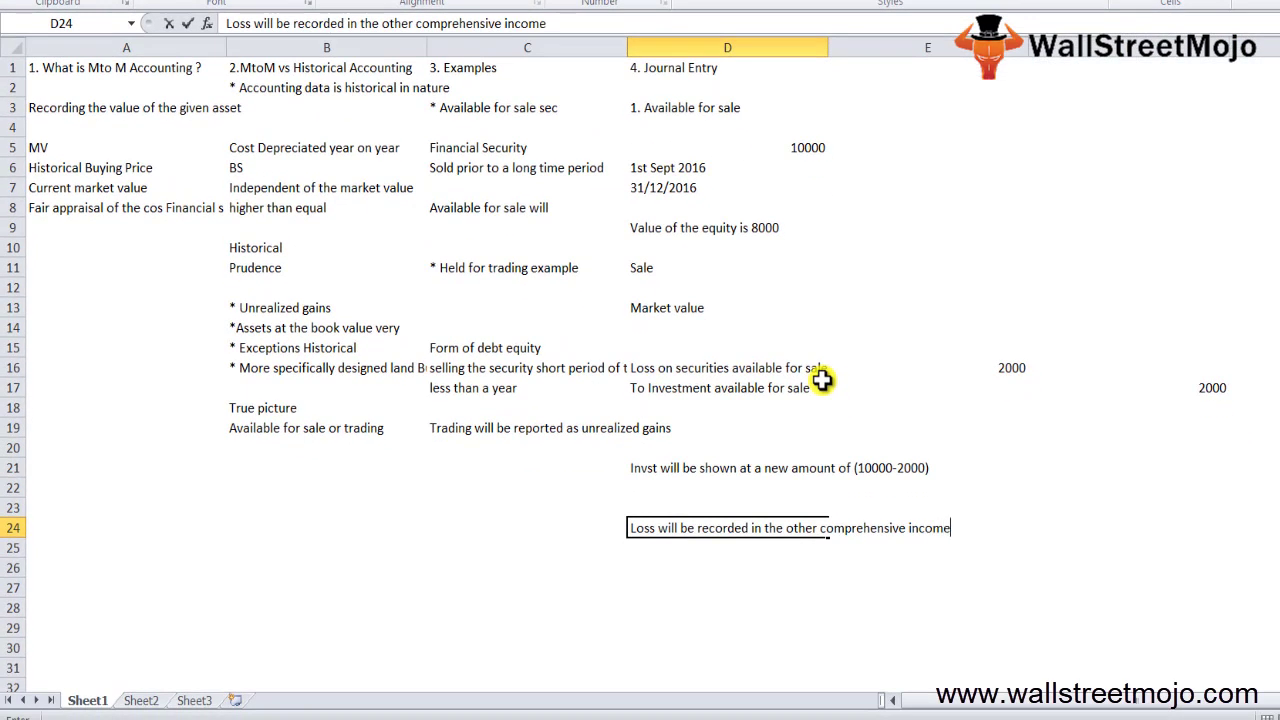
key(Return)
key(Return)
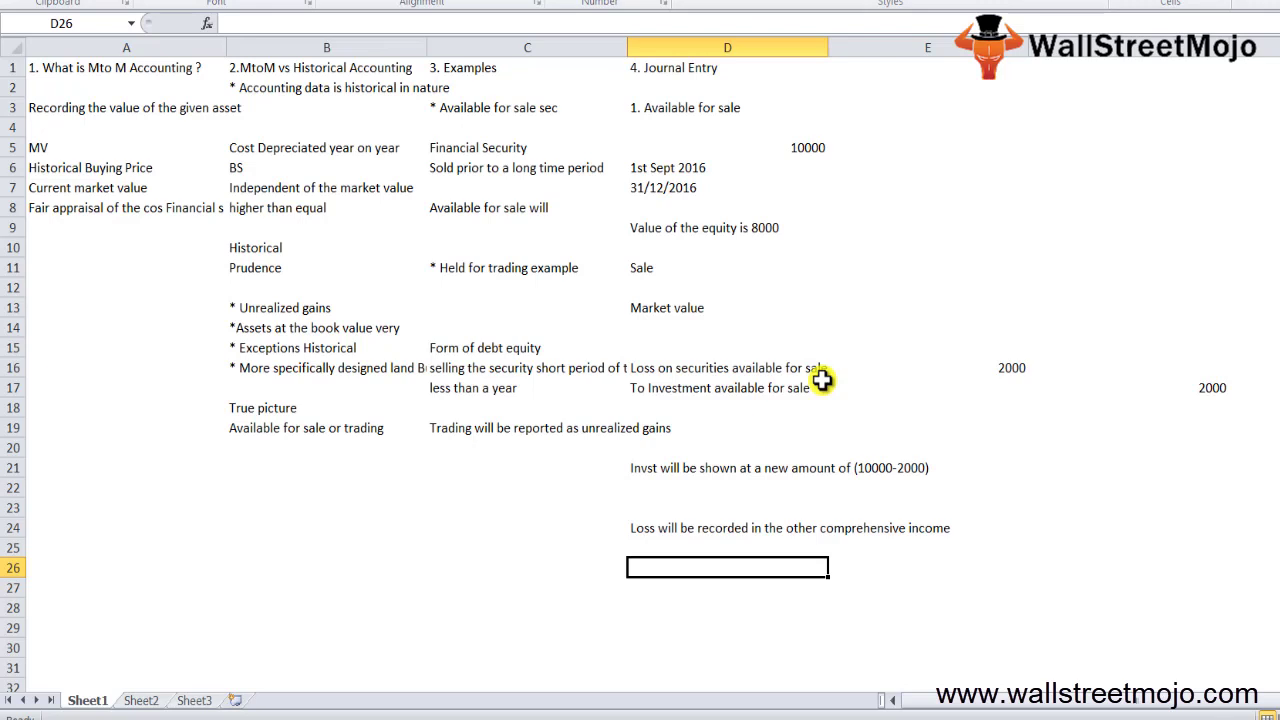
Enter 31/12/2017, 'MV of the these Equity shares is 11000' and 'Gain is of 3000' in D26:D28
text(6)
key(BackSpace)
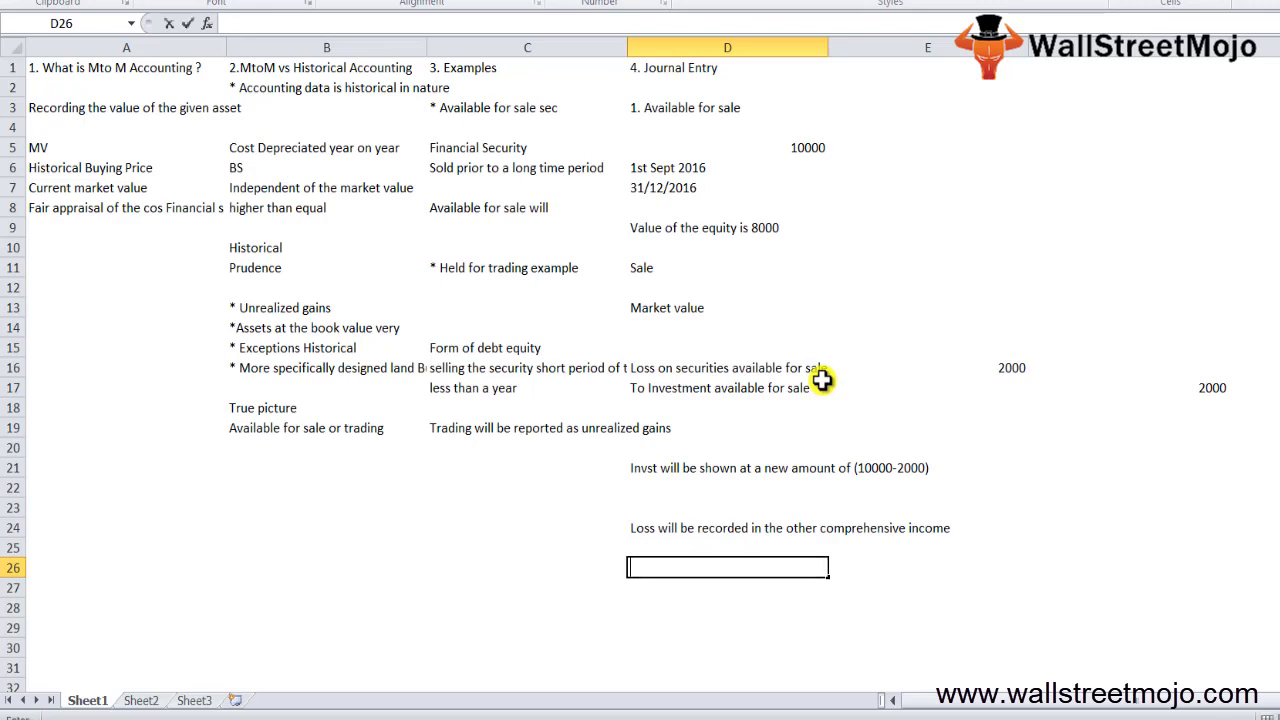
text(31/12/201)
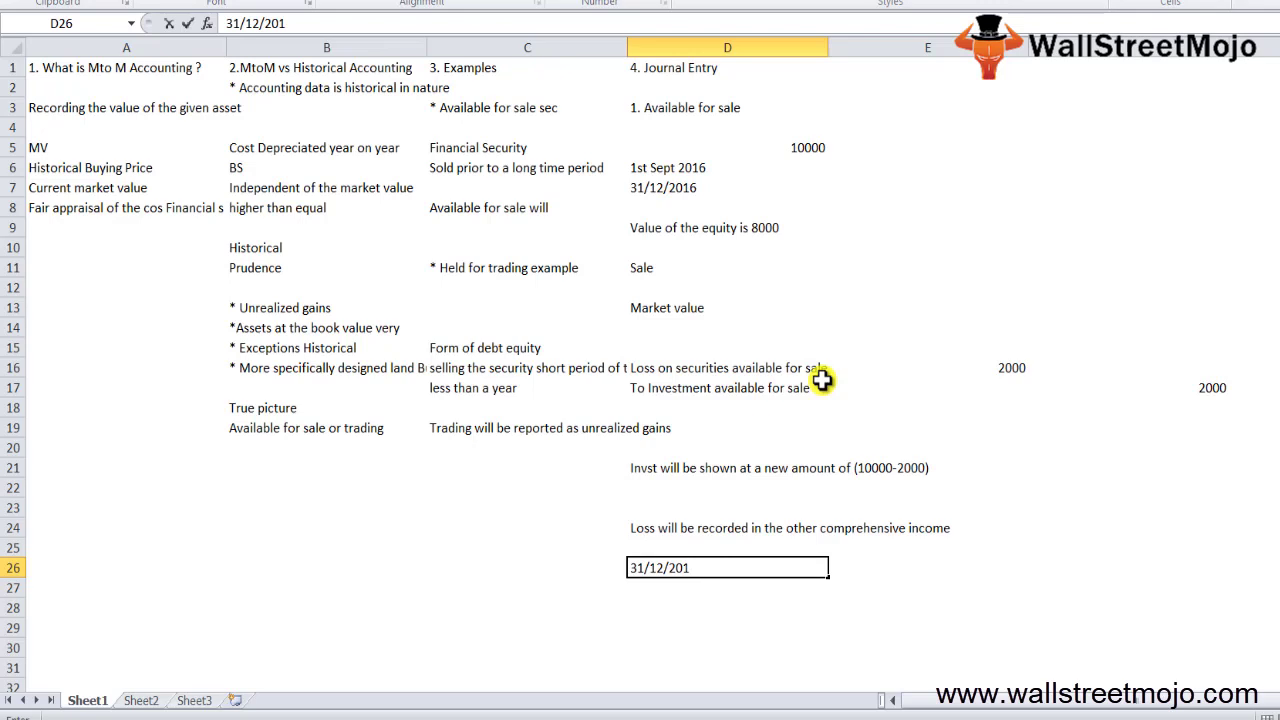
text(7)
key(Return)
text(M)
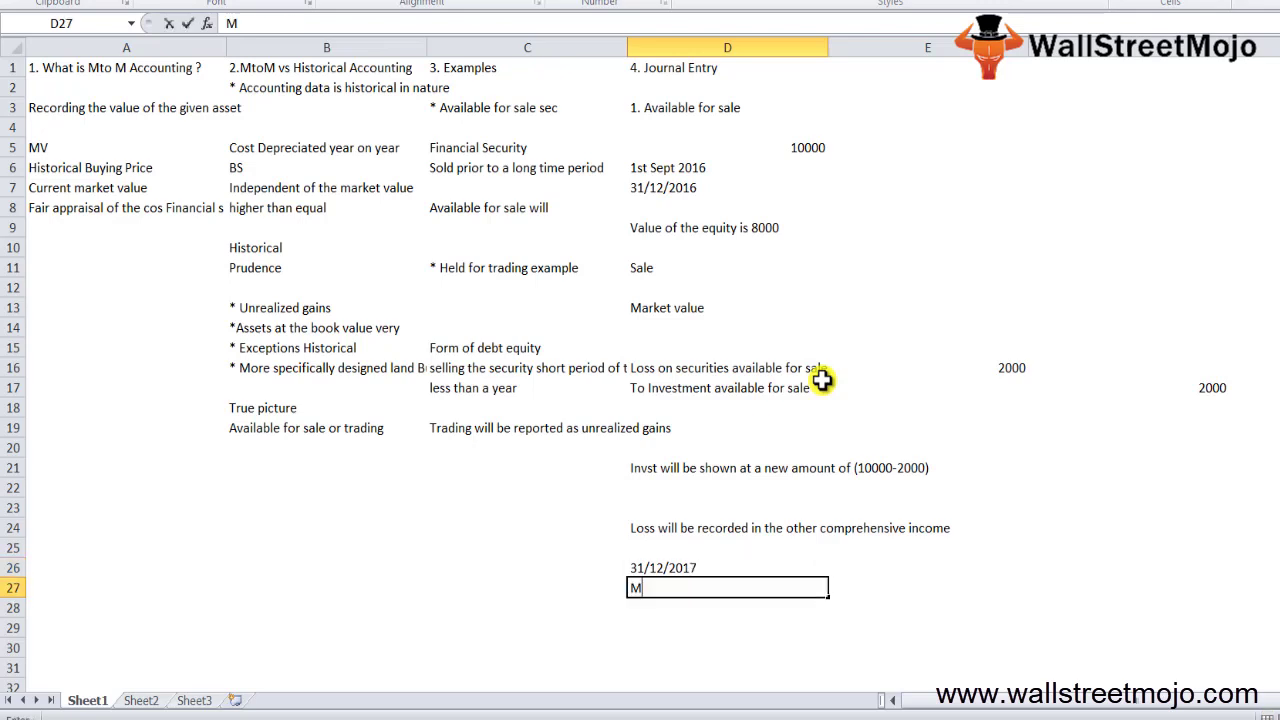
text(V of the th)
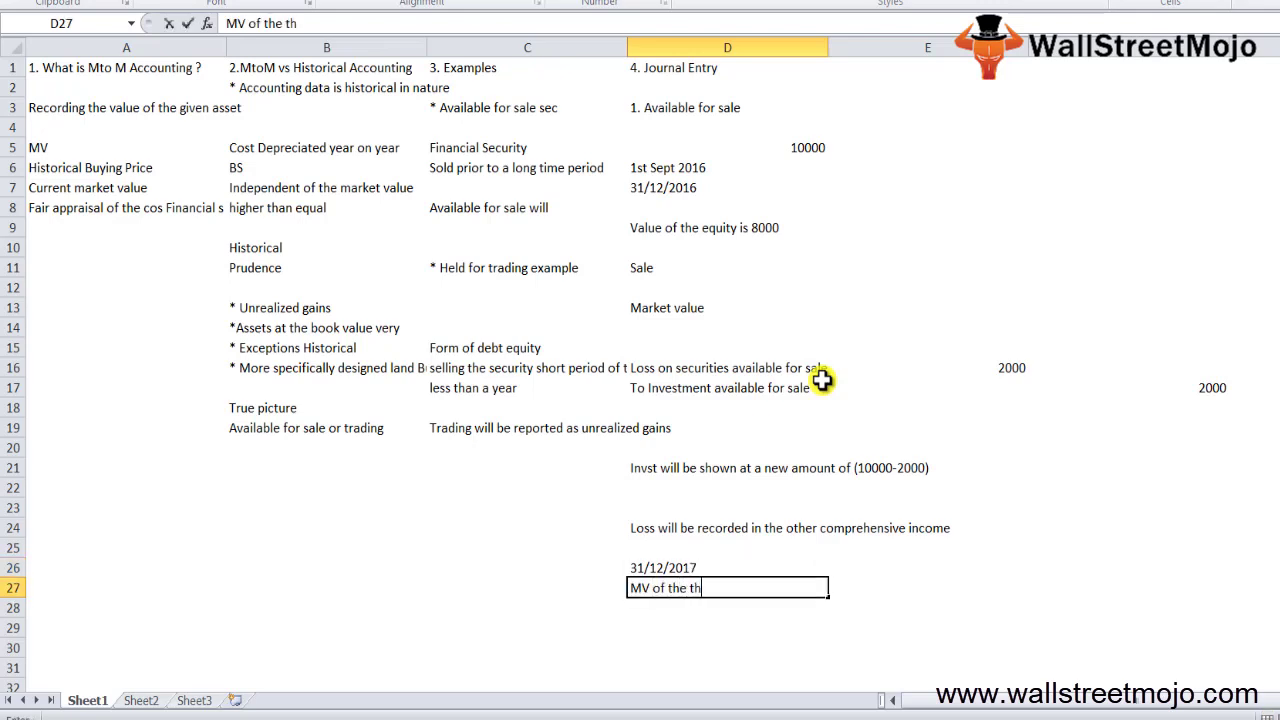
text(ese Equity share)
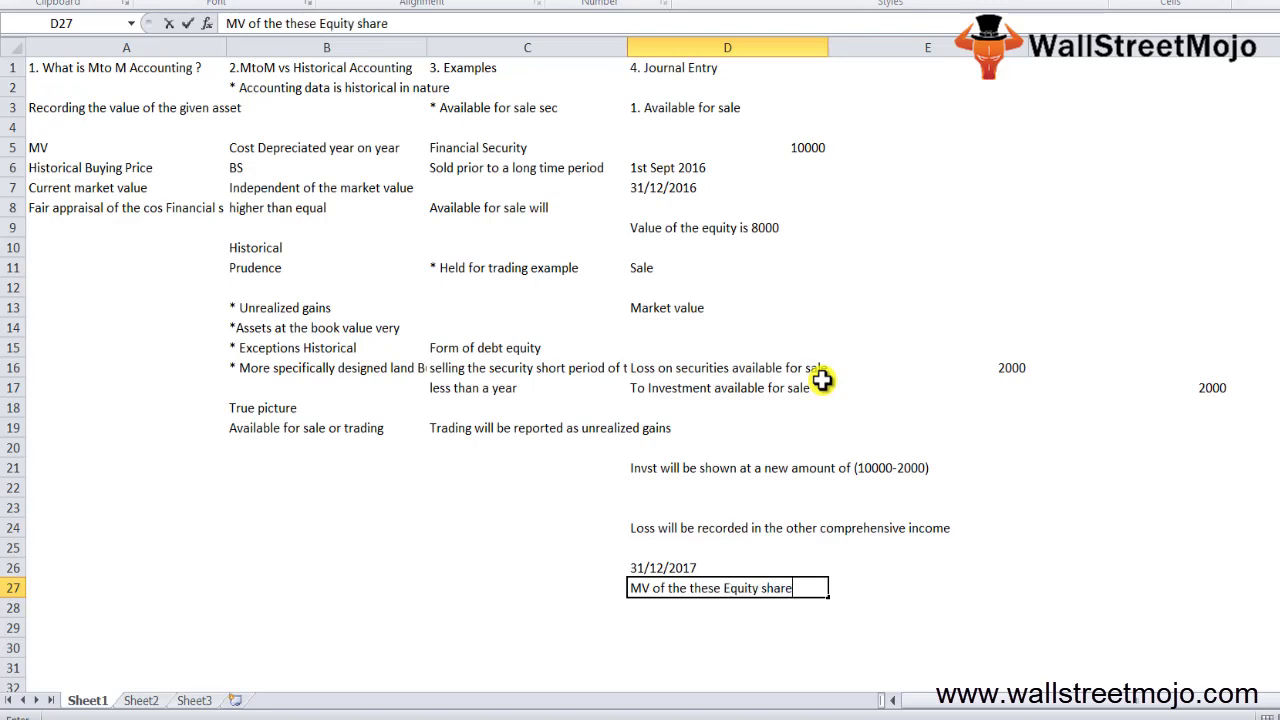
text(s is 110000)
key(BackSpace)
key(Return)
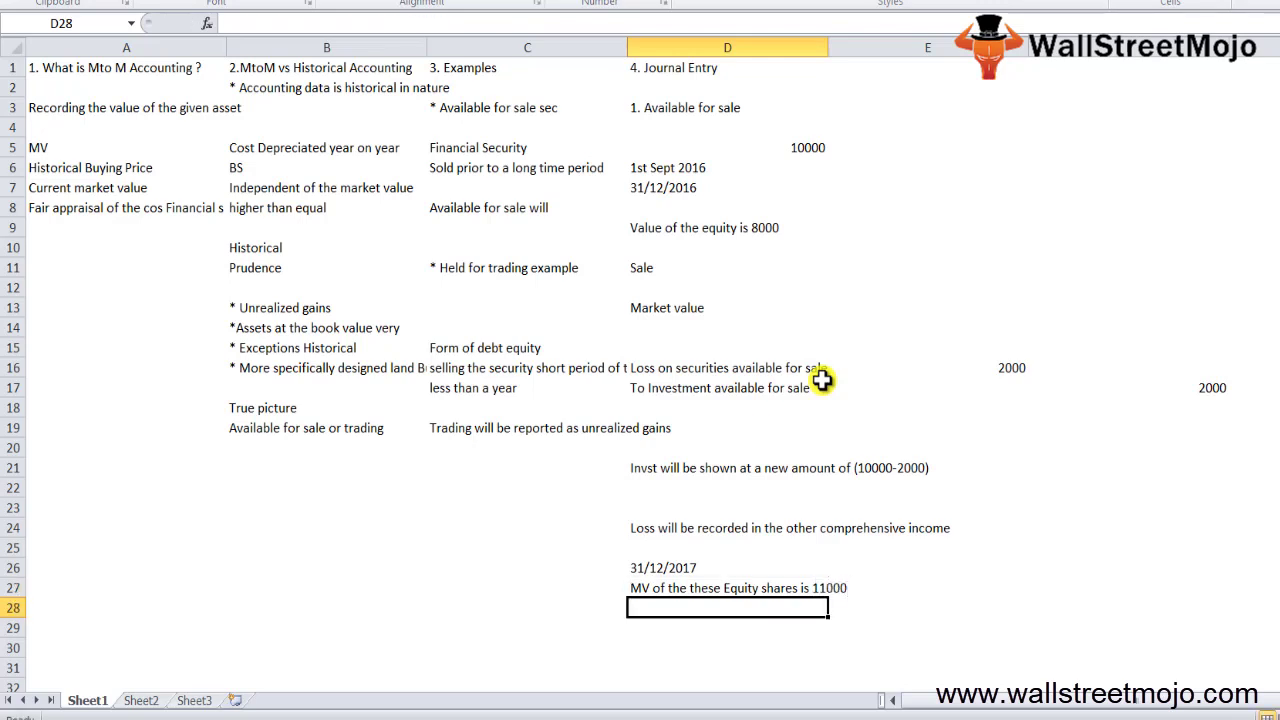
text(Gain)
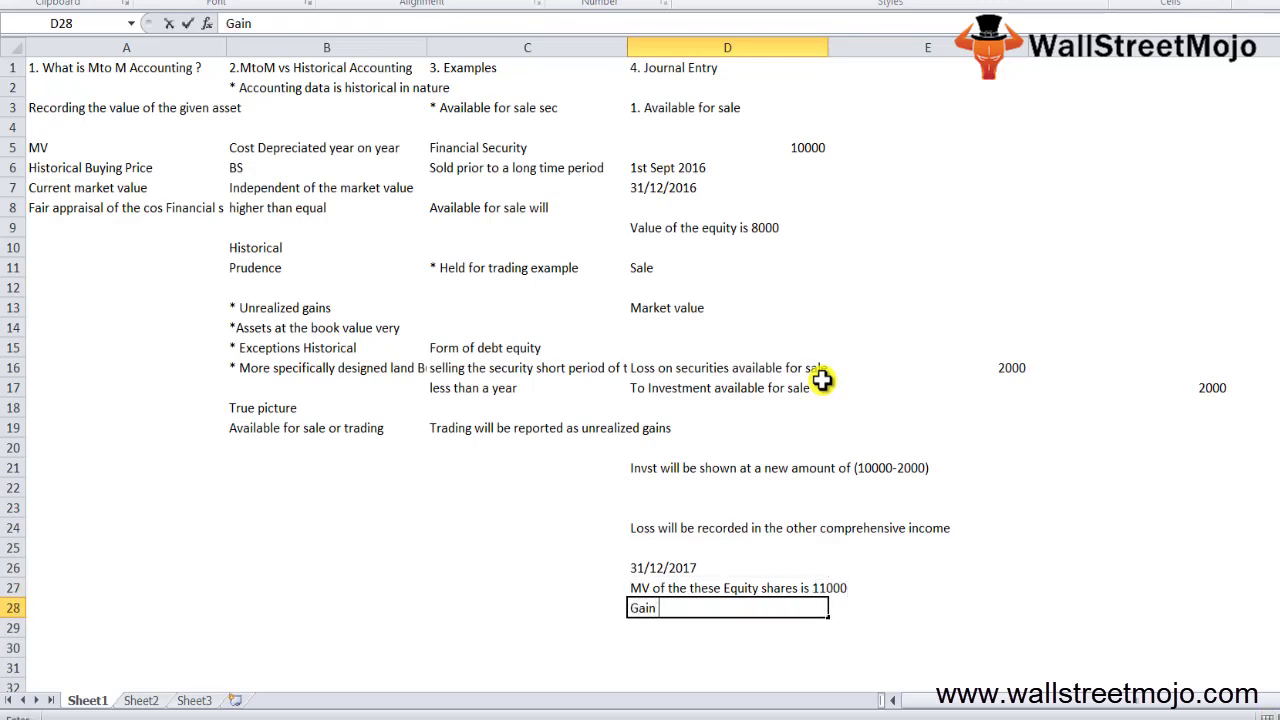
text( is of 3000)
key(Return)
key(Return)
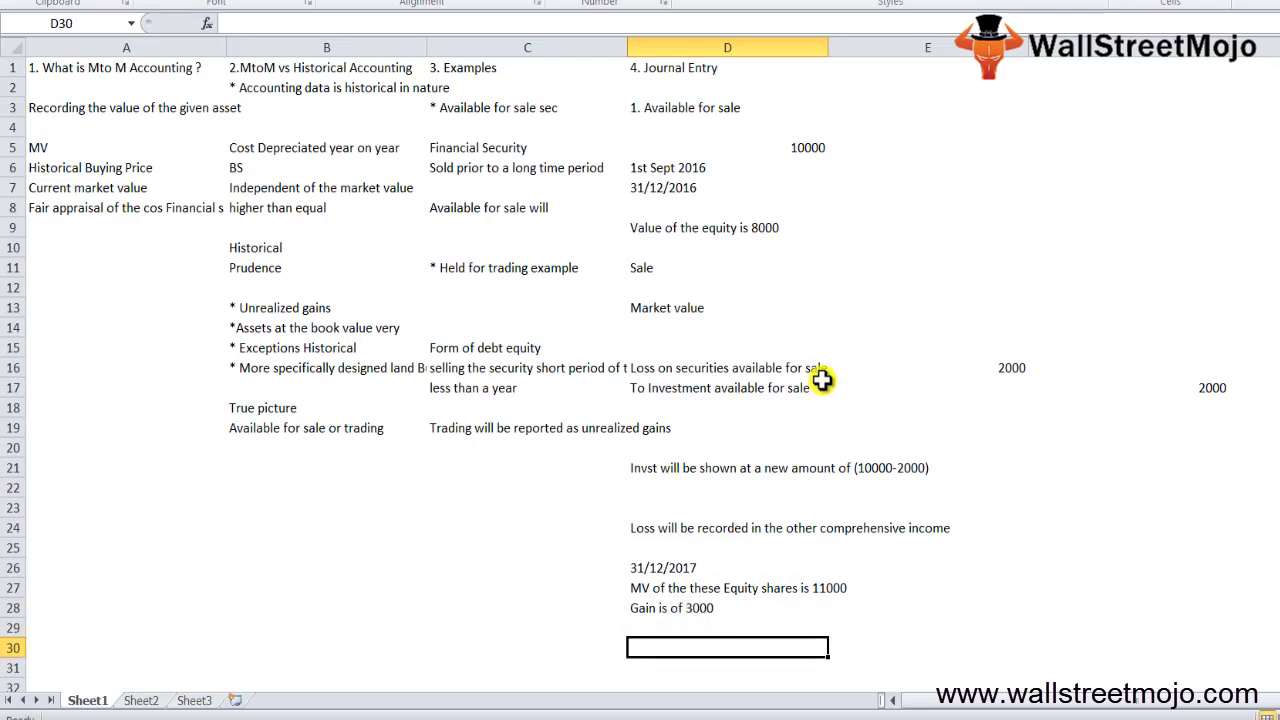
Debit 'Invst avi for sale' 3000 in row 31
key(Return)
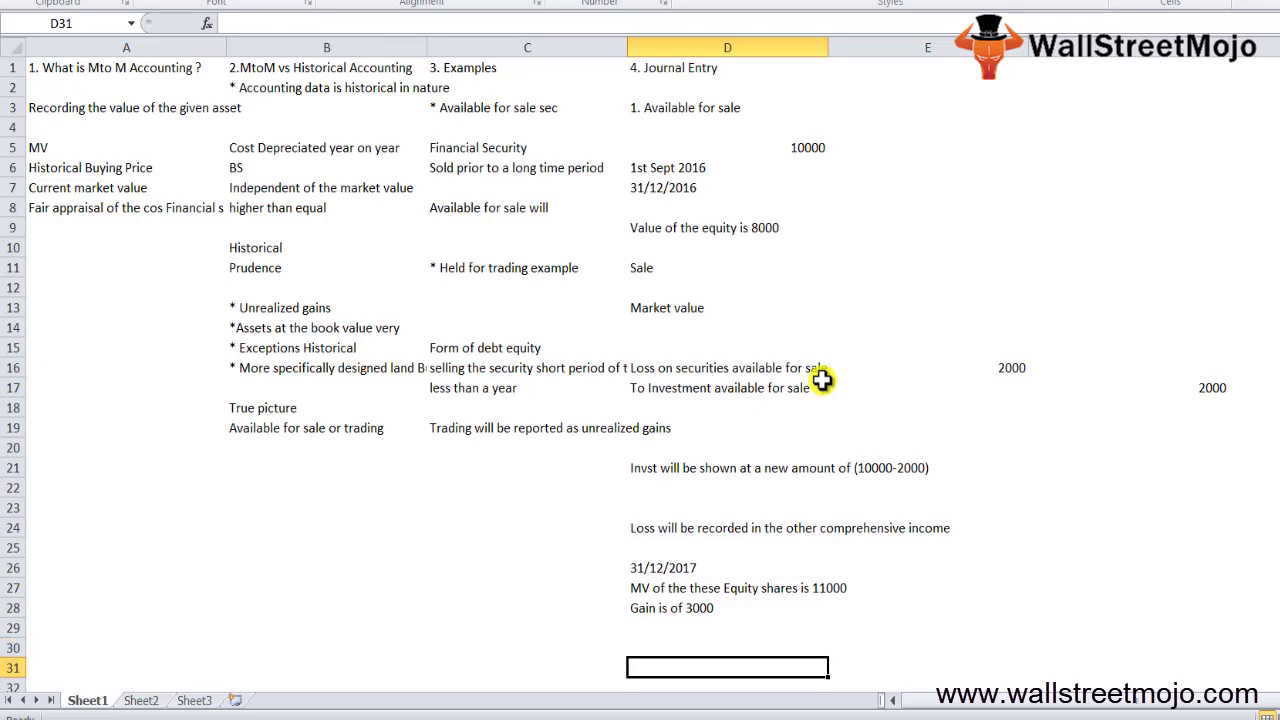
text(Invst )
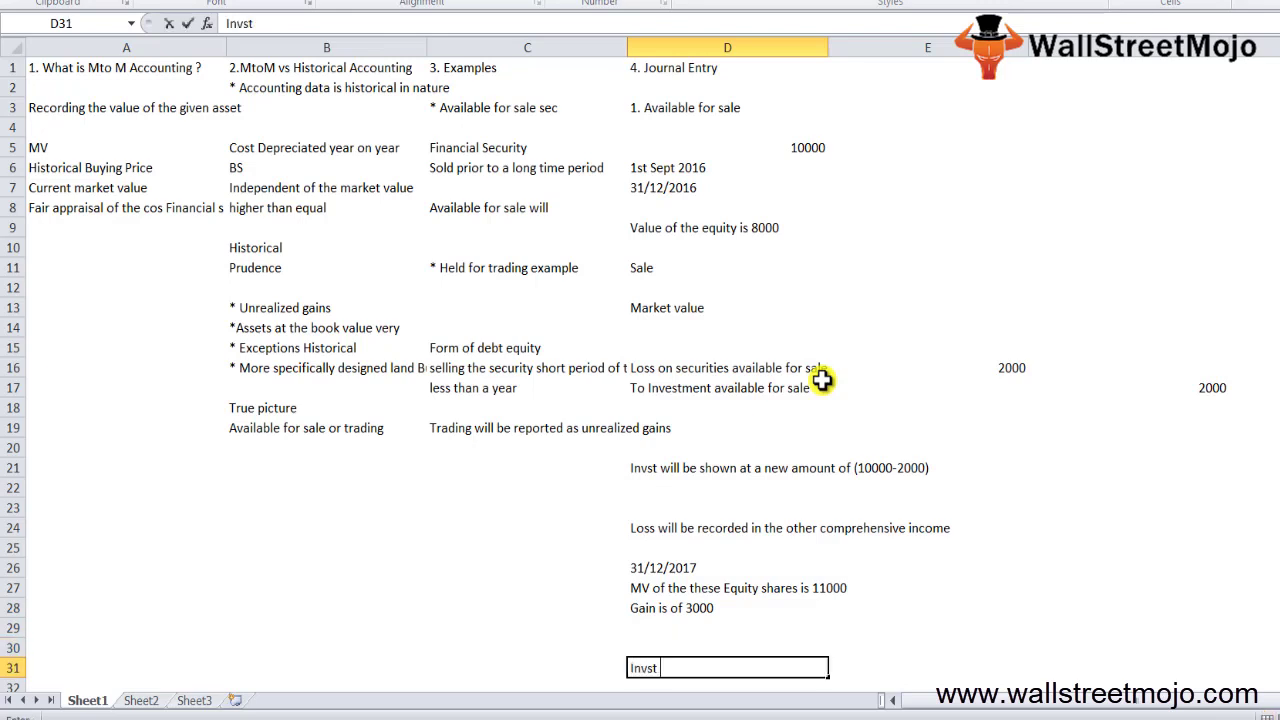
text(avilab)
key(BackSpace)
key(BackSpace)
text(f)
key(BackSpace)
text(for sale)
key(Return)
key(Up)
key(Right)
text(3000)
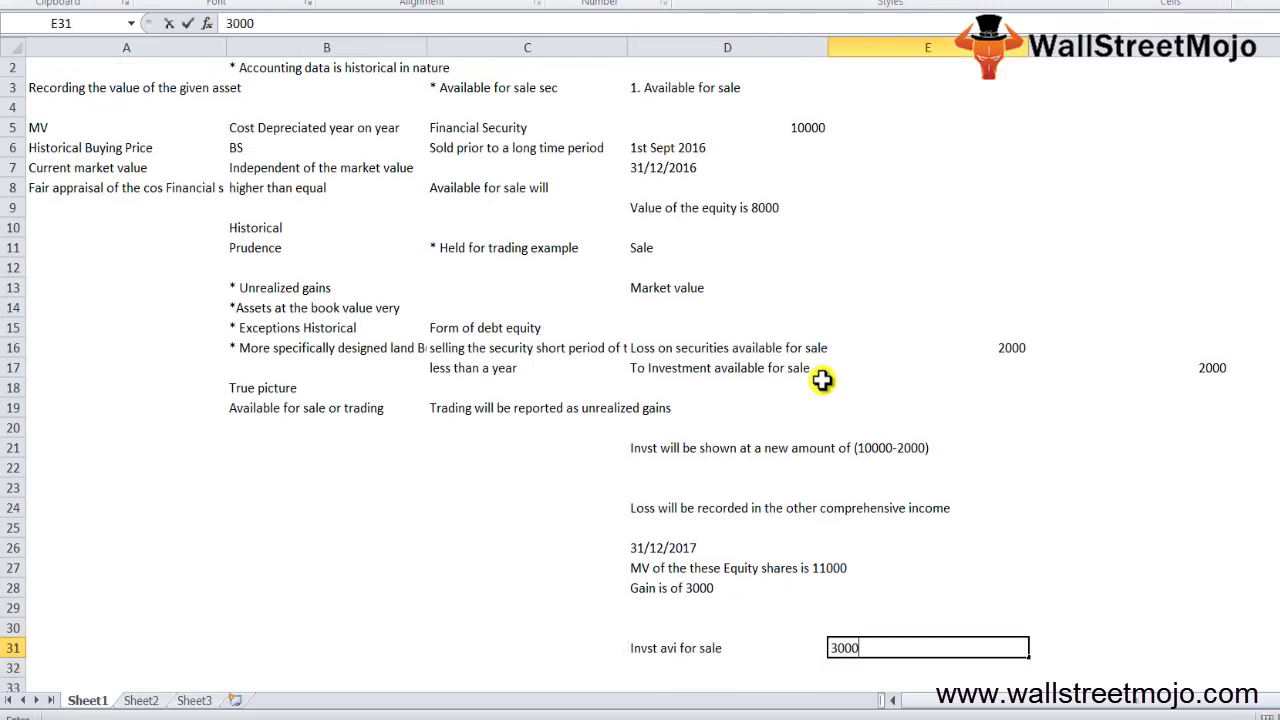
key(Return)
Credit 'To Gain on sec a' 1000 in row 32
key(Left)
text(To)
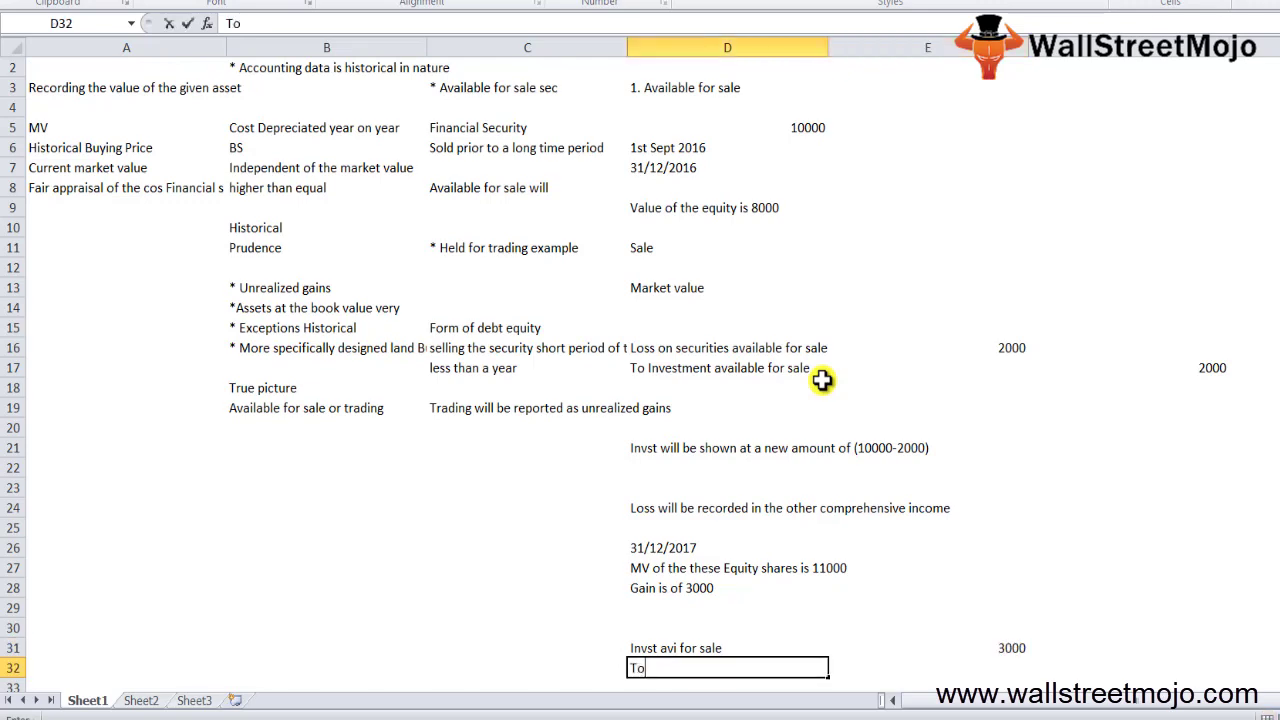
text( Gain on sec)
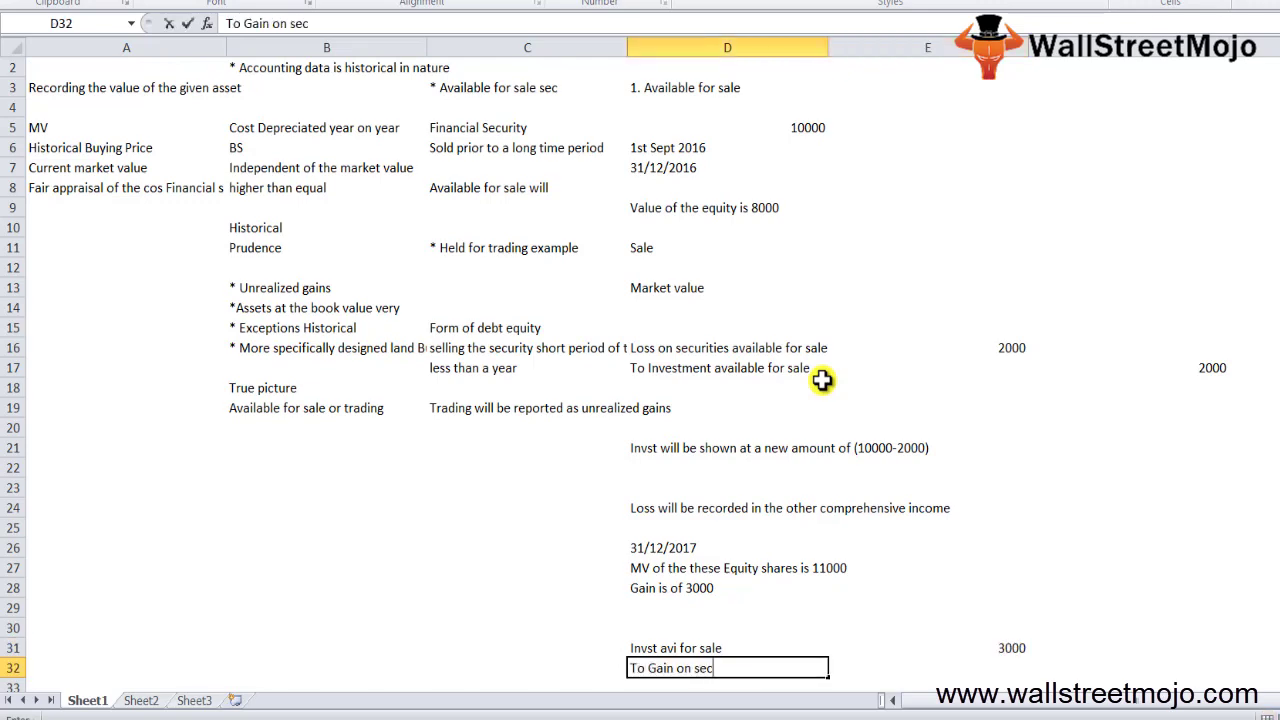
text( a)
key(Return)
key(Up)
key(Right)
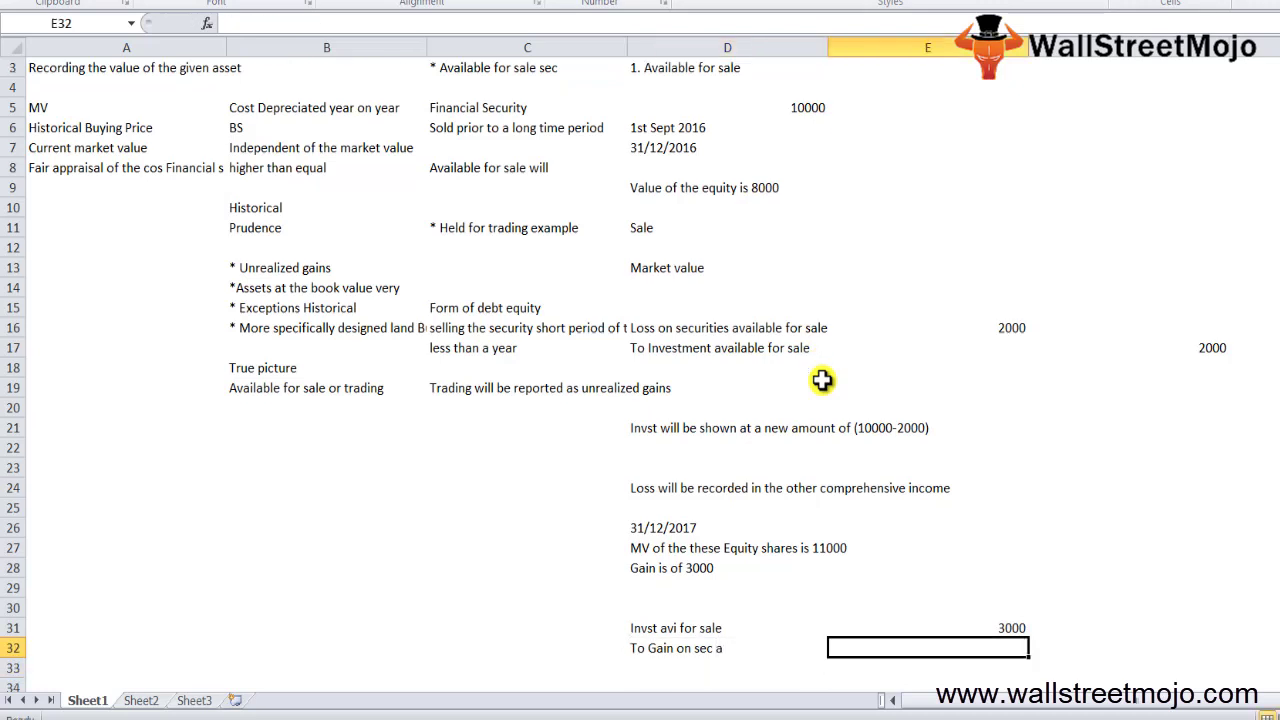
key(Right)
text(1000)
key(Return)
Credit 'To loss on sec' 2000 in row 33
key(Left)
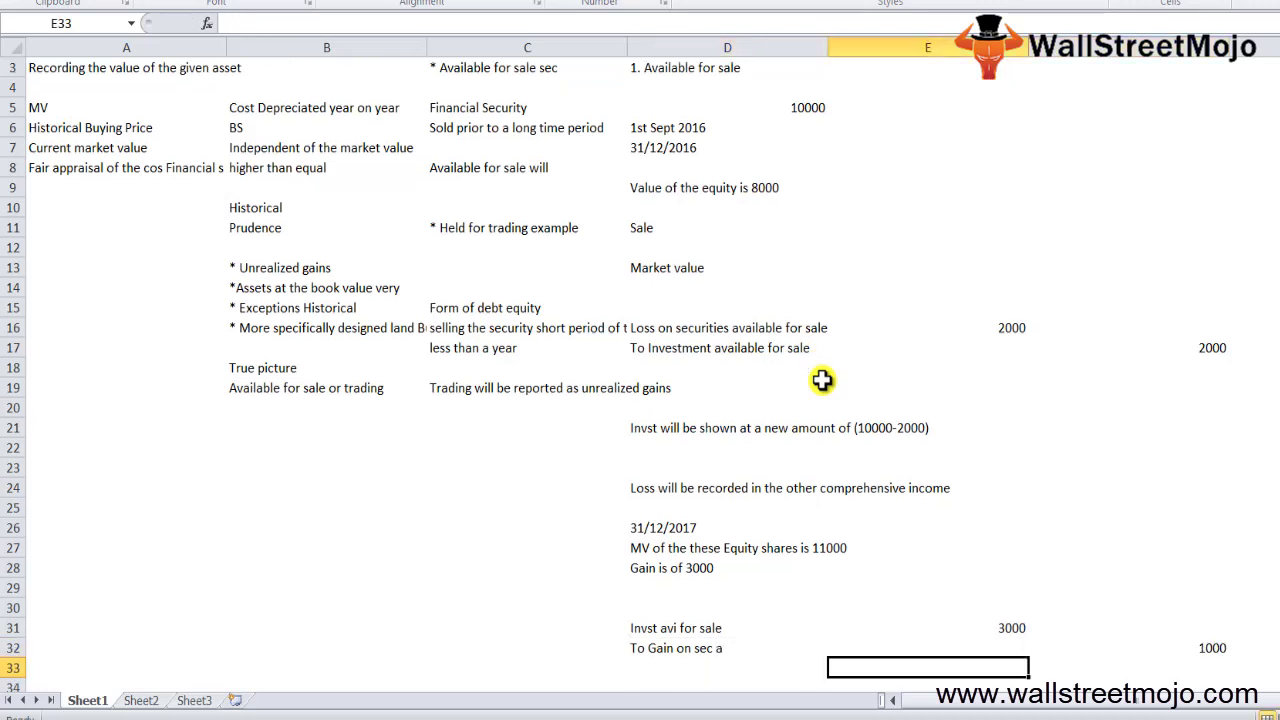
key(Left)
text(To loss)
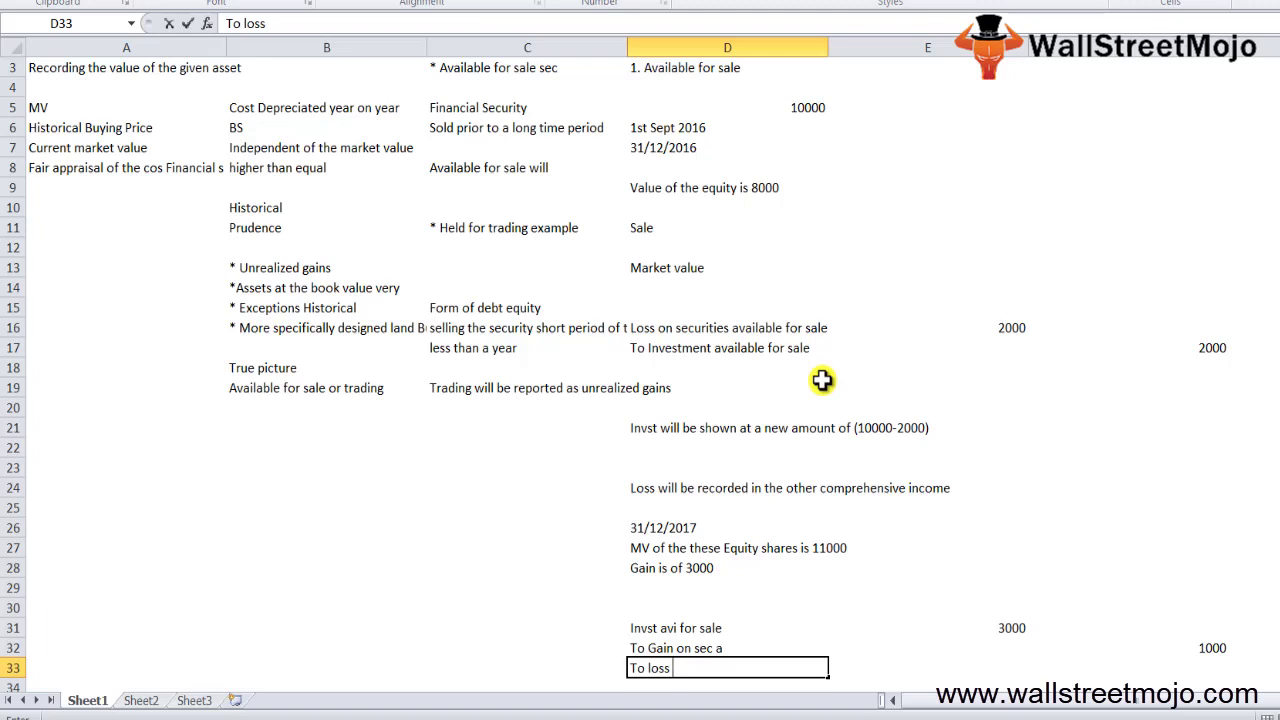
text( on sec)
key(Return)
key(Up)
key(Right)
key(Right)
key(Right)
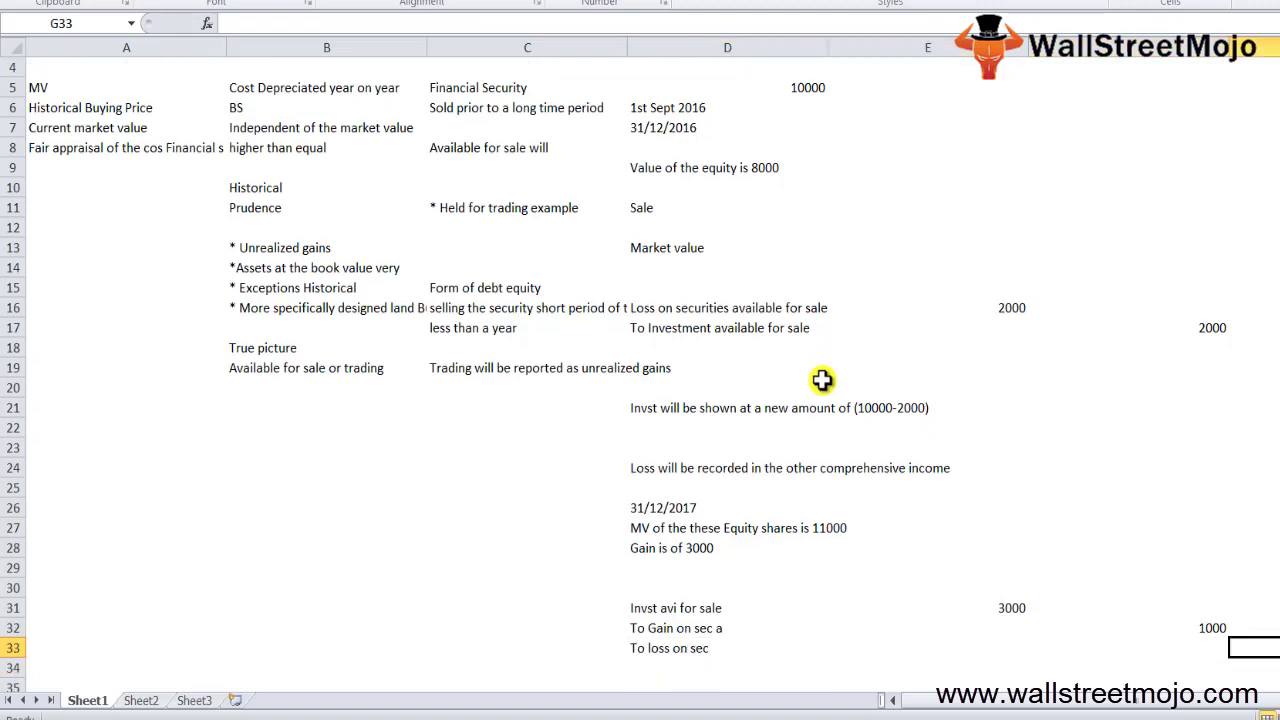
key(Left)
text(2000)
key(Return)
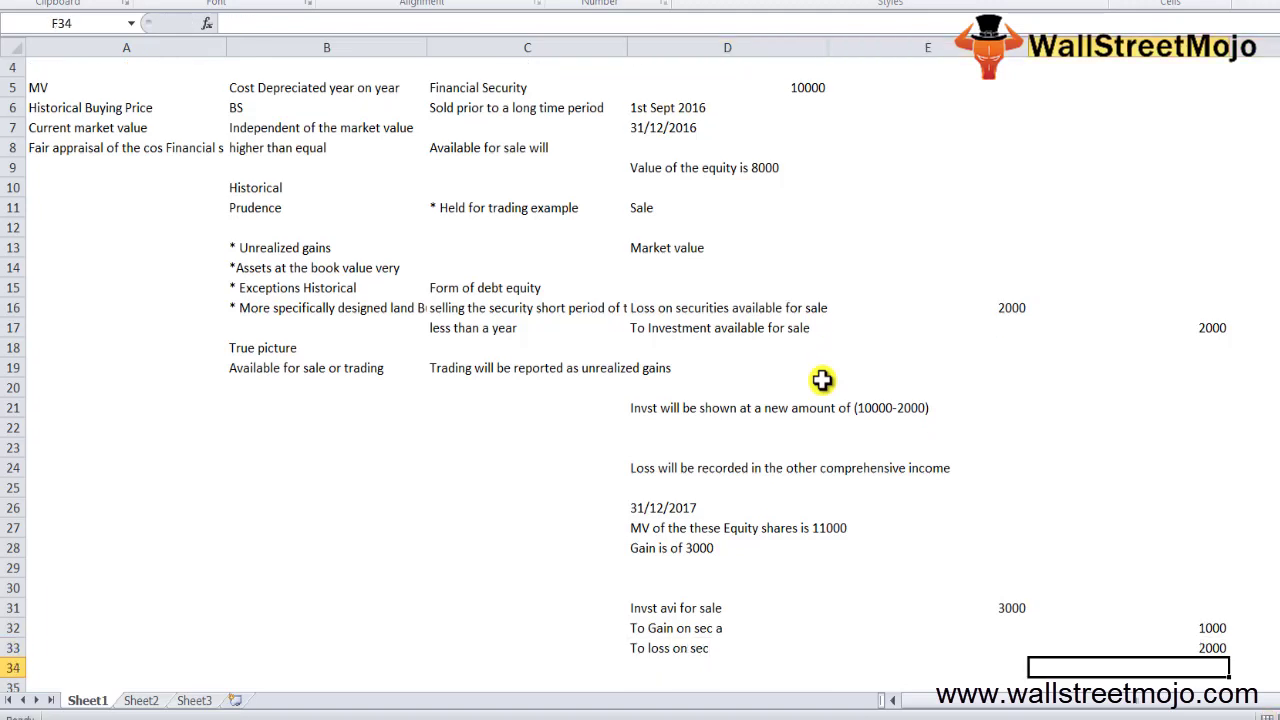
key(Up)
key(Up)
key(Left)
key(Up)
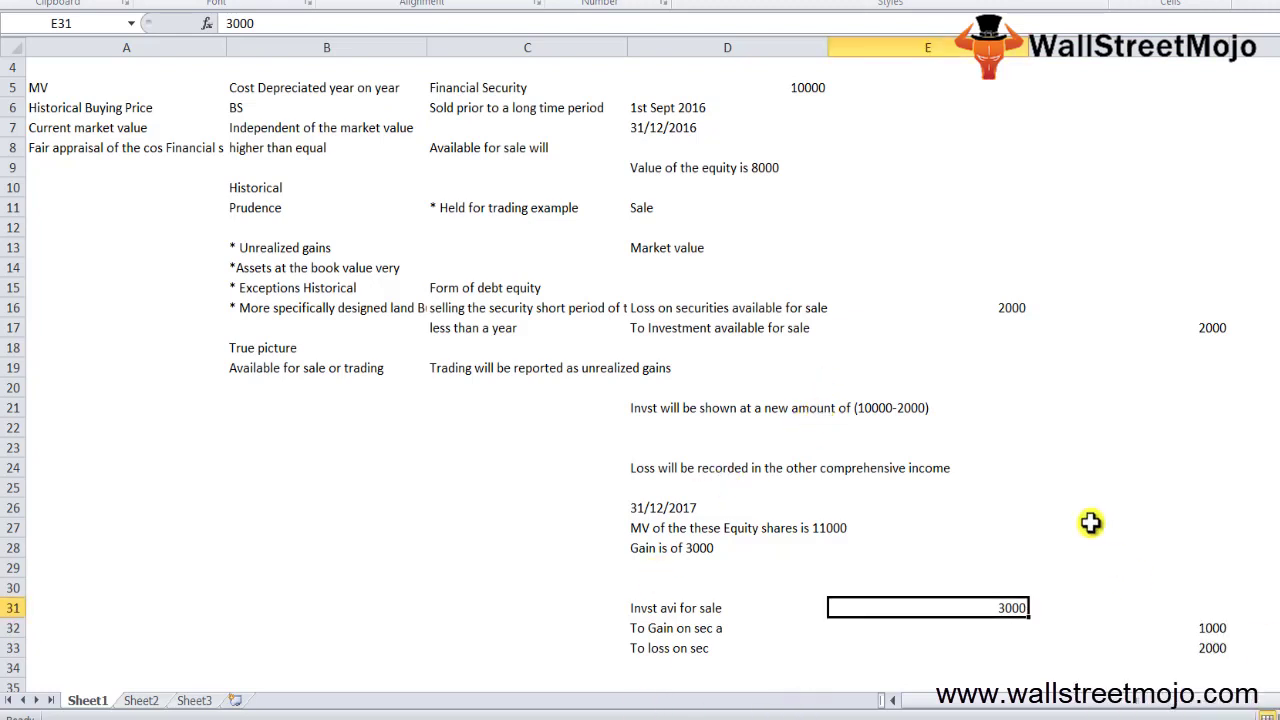
key(Up)
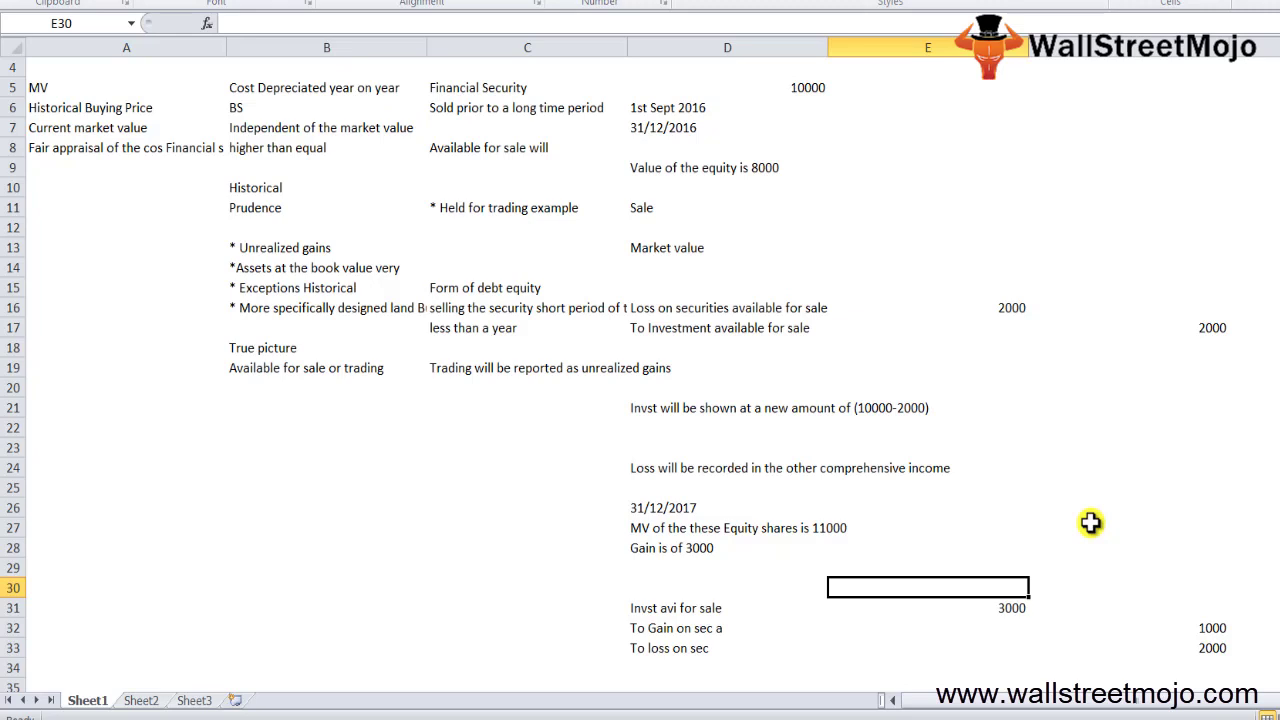
key(Up)
key(Down)
key(Down)
key(Down)
key(Down)
key(Down)
key(Down)
key(Down)
key(Down)
key(Down)
key(Down)
key(Down)
key(Down)
key(Down)
key(Down)
key(Down)
key(Down)
key(Down)
key(Down)
key(Down)
key(Down)
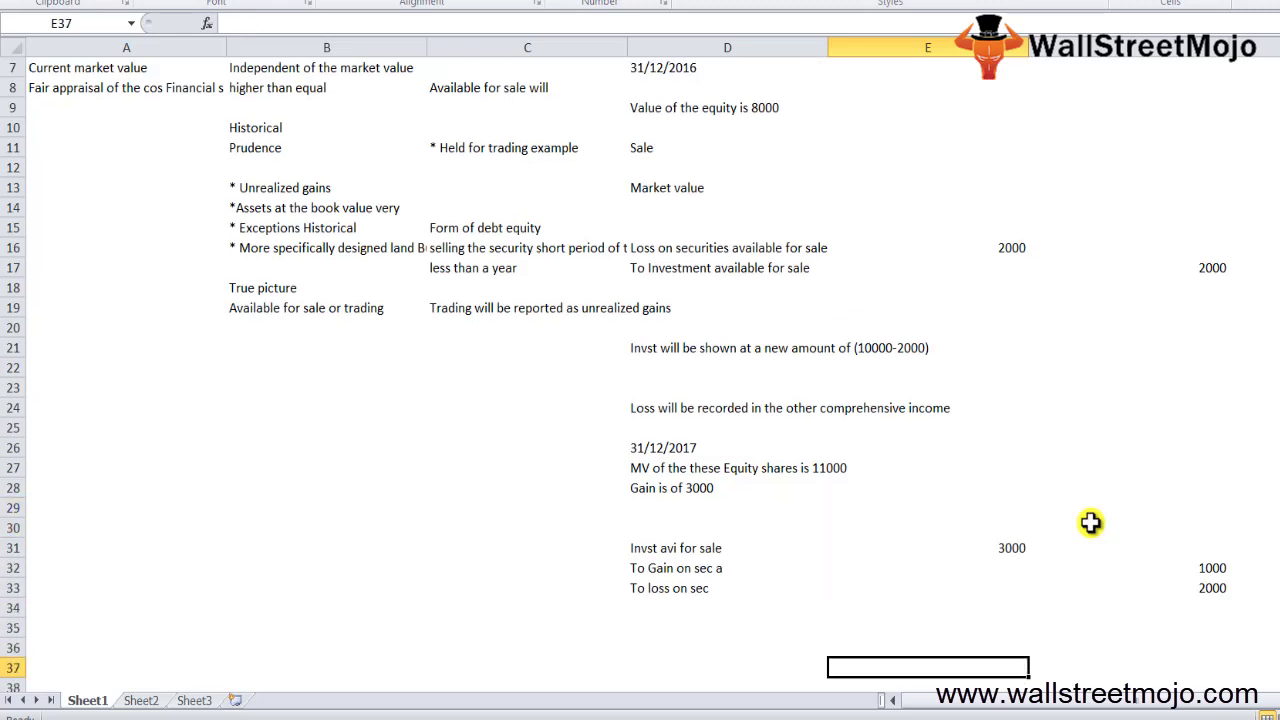
Type the heading '2. held for trading' in E42
key(Up)
key(Up)
key(Up)
key(Up)
key(Up)
key(Up)
key(Up)
key(Up)
text(J)
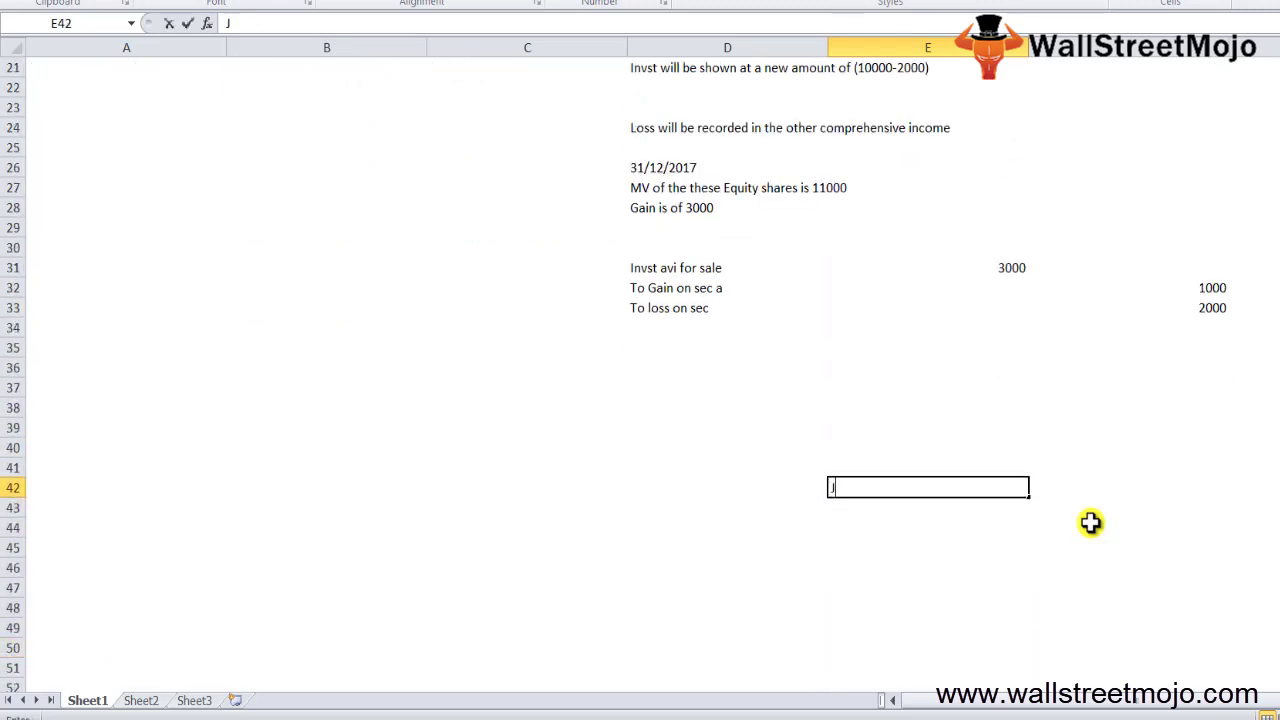
key(Escape)
text(2. held for trading)
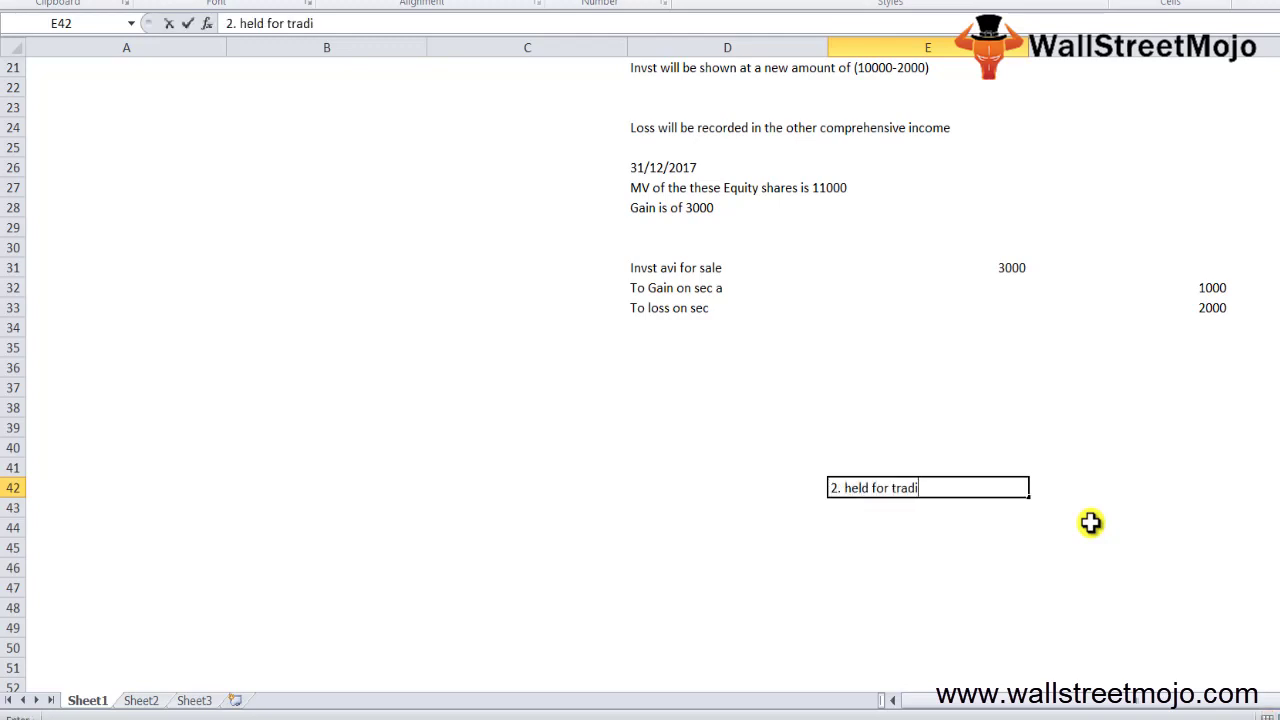
key(Return)
key(Return)
Add notes 'Sec fV adjustment ac', 'on face of the bs' and 'sec account', discarding an unfinished fourth line
text(Se)
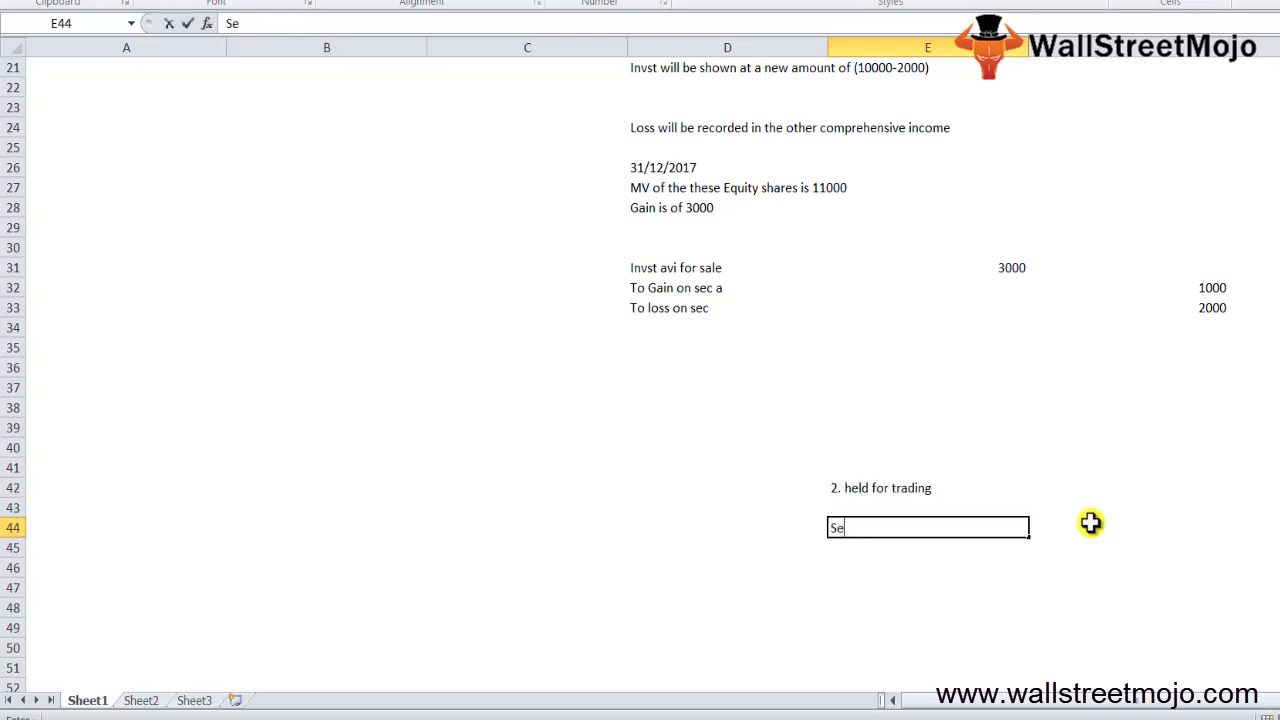
text(c fV adjustment ac)
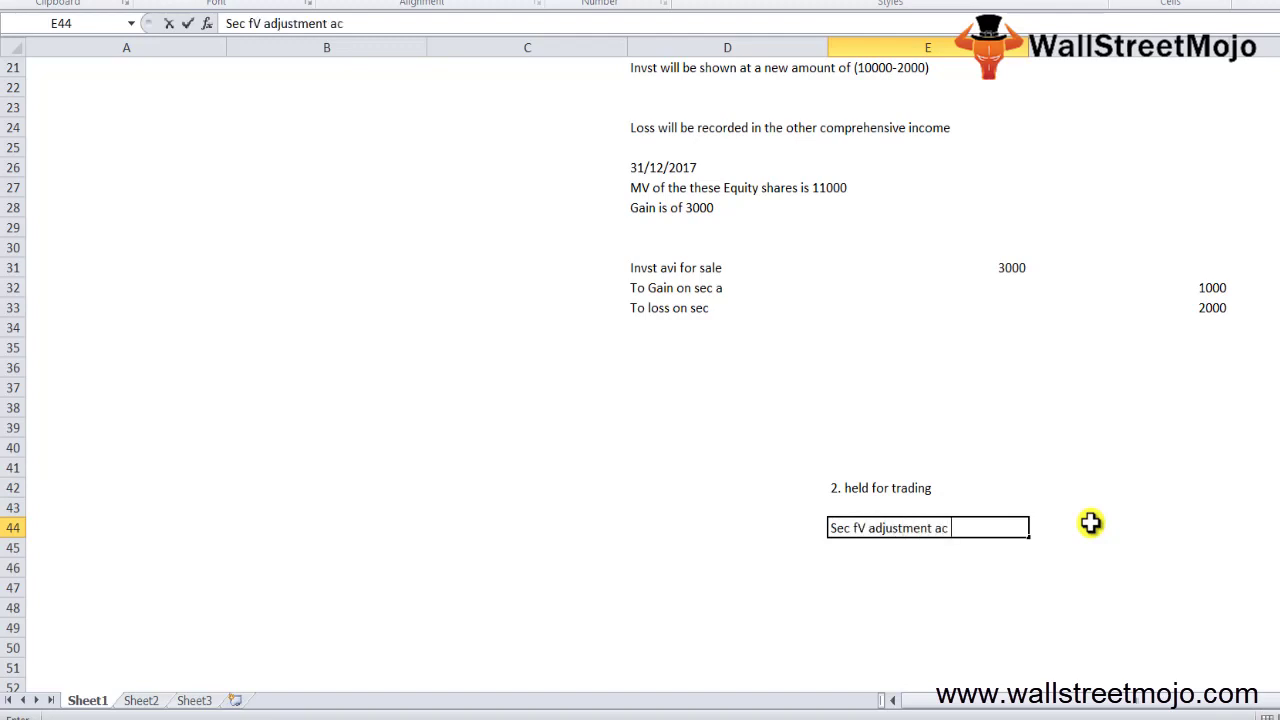
key(Return)
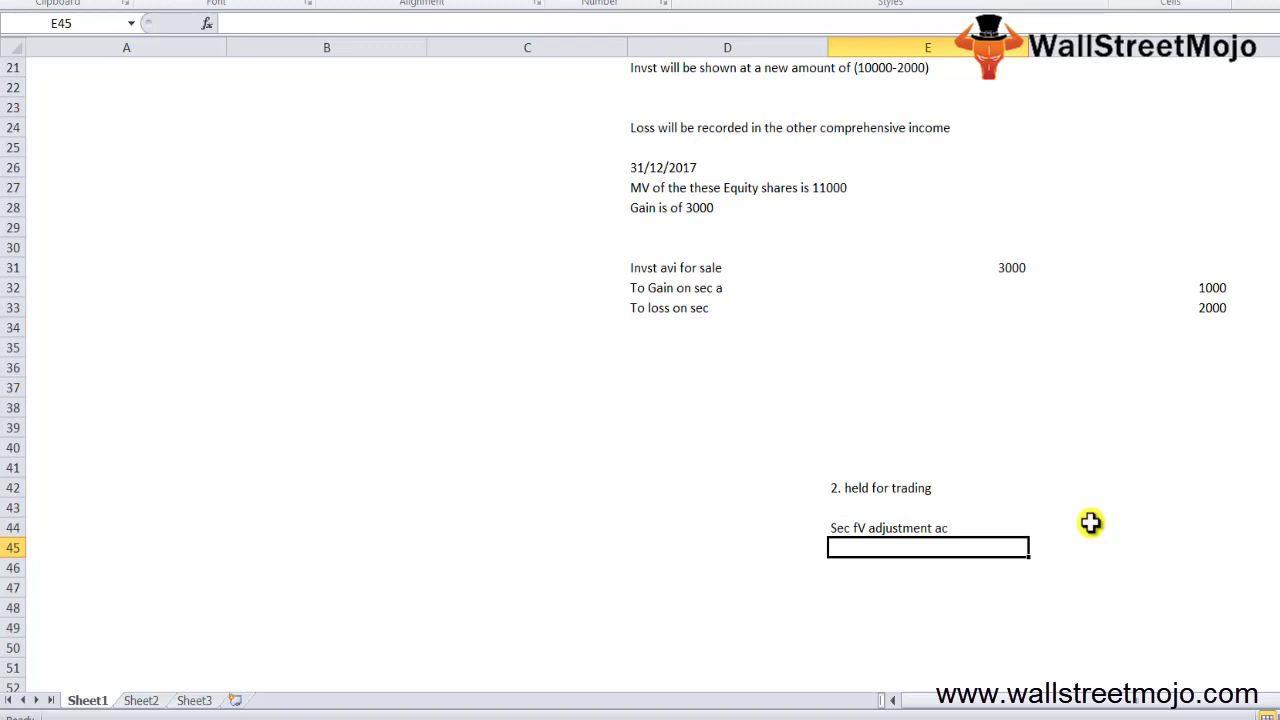
text(on face o)
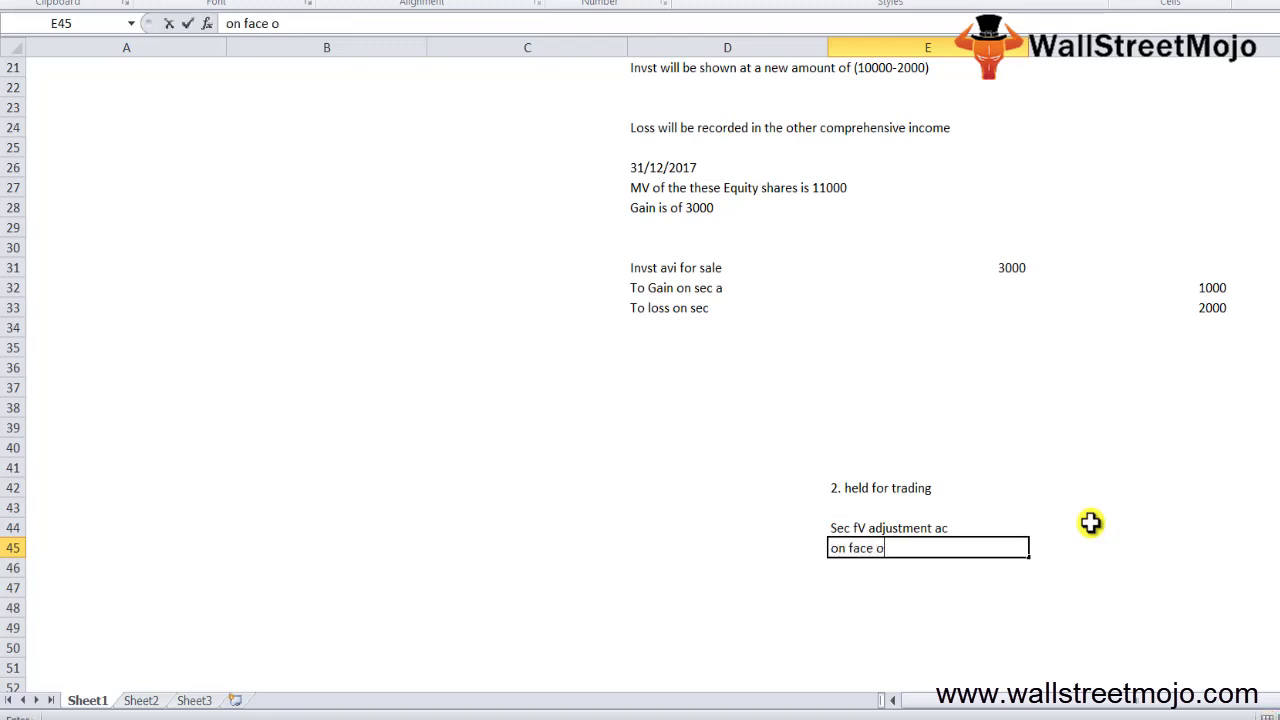
text(f the bs)
key(Return)
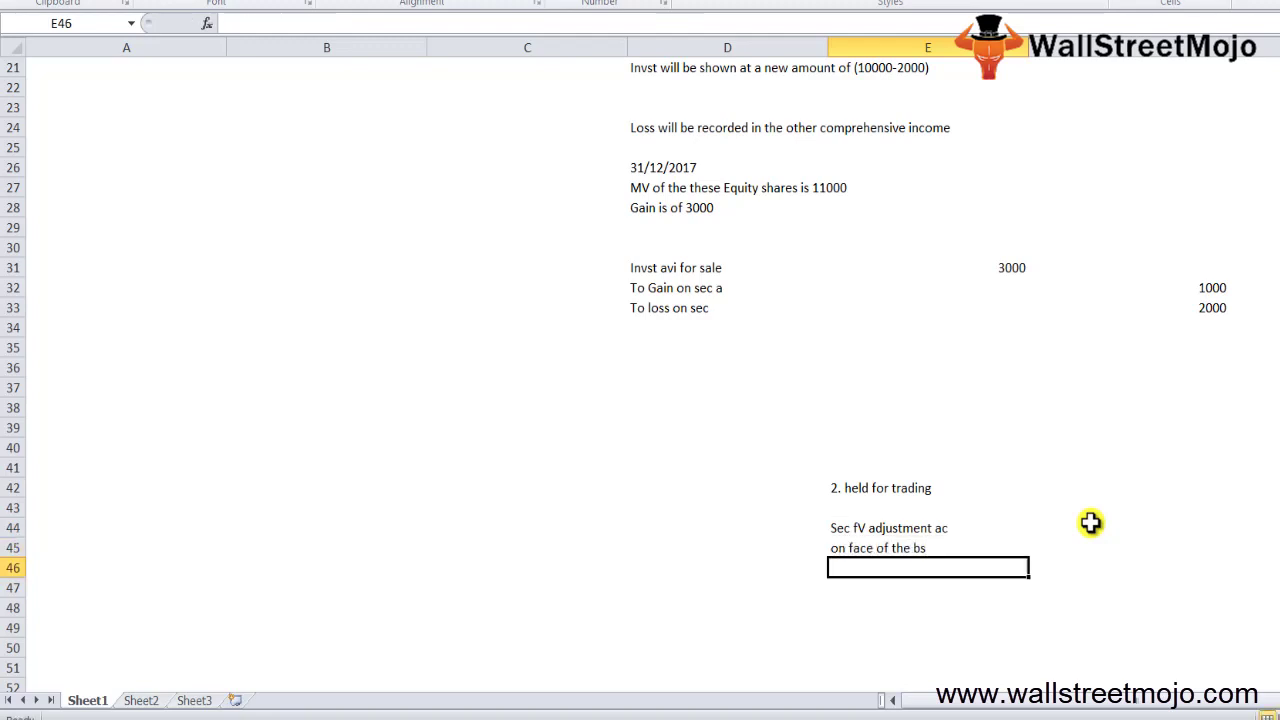
text(sec account)
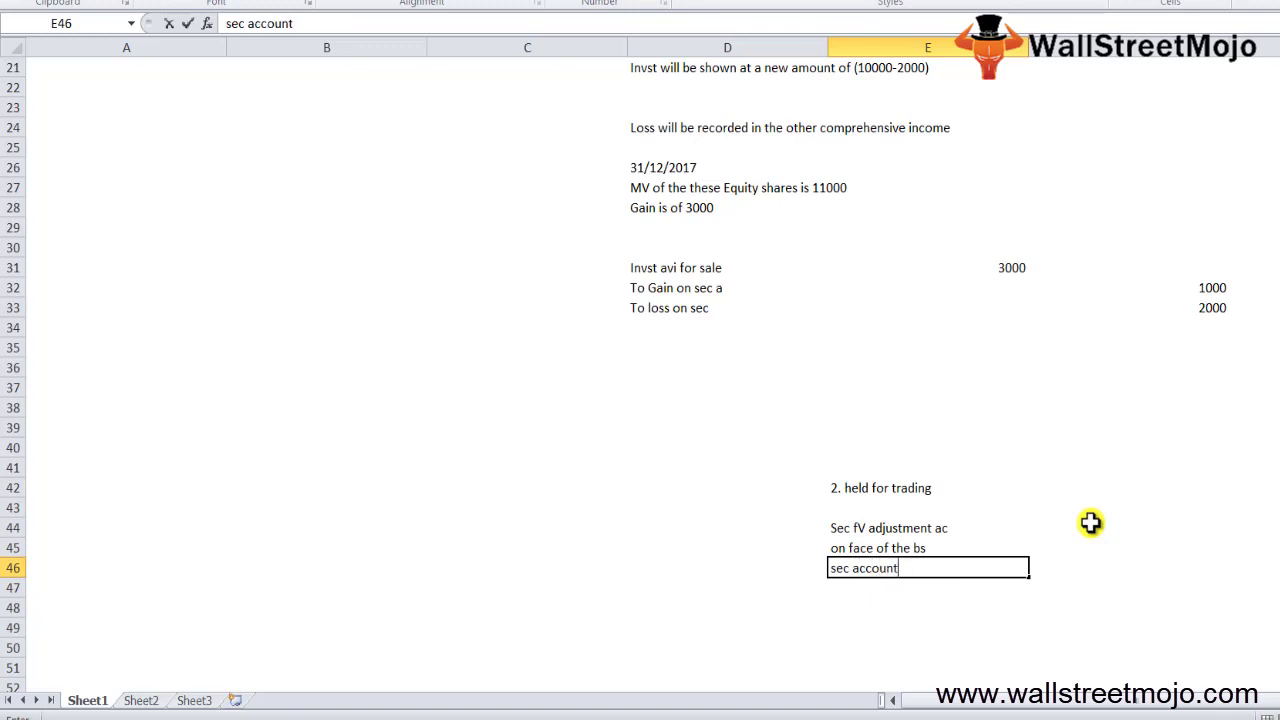
key(Return)
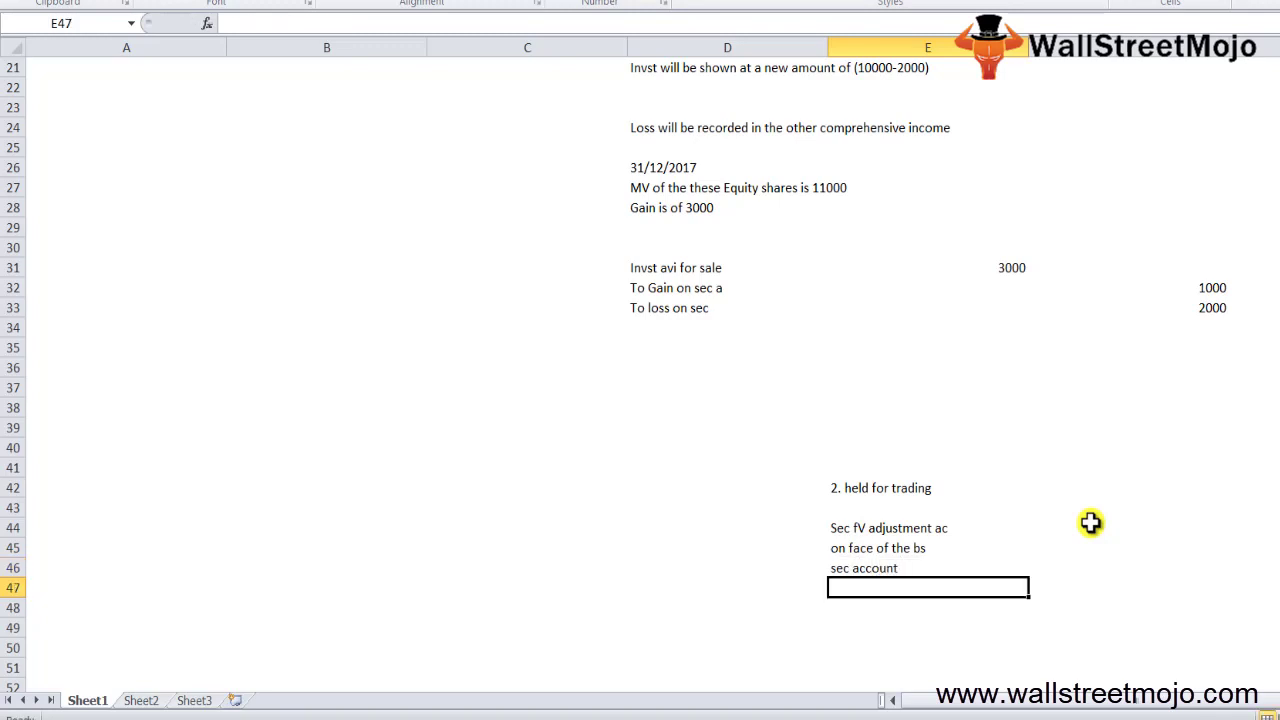
text(+-)
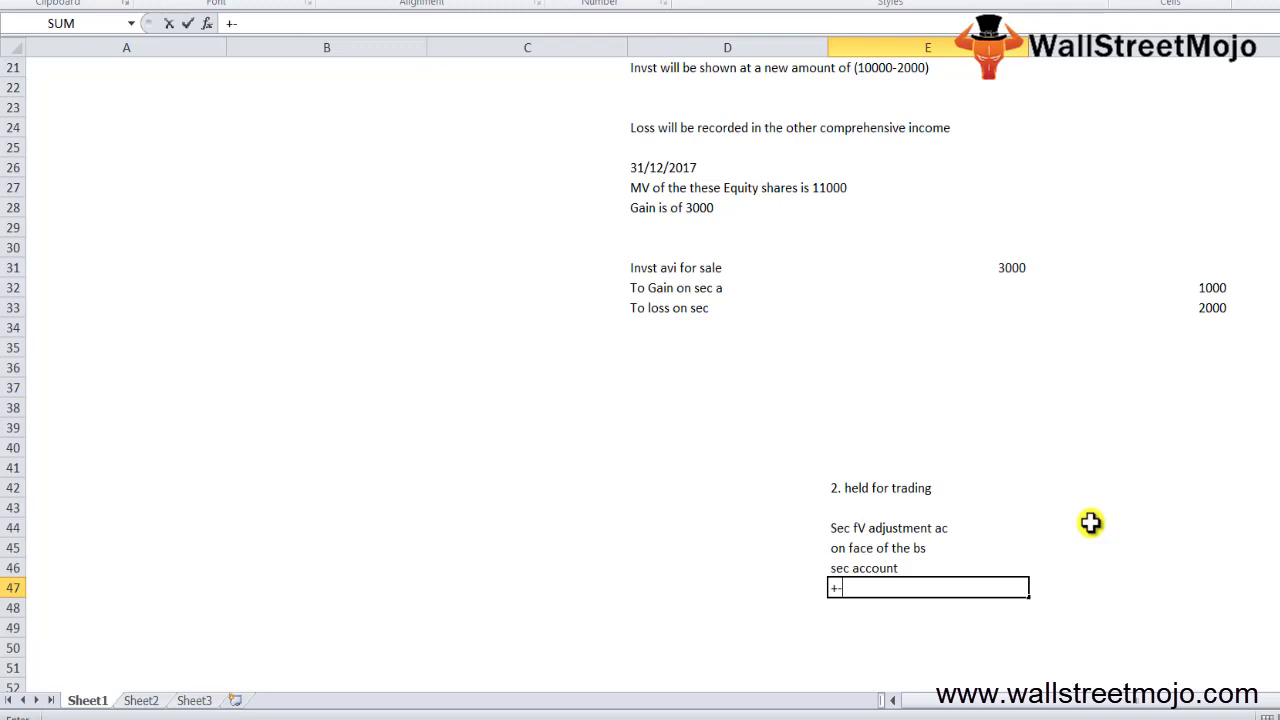
text( adjusted)
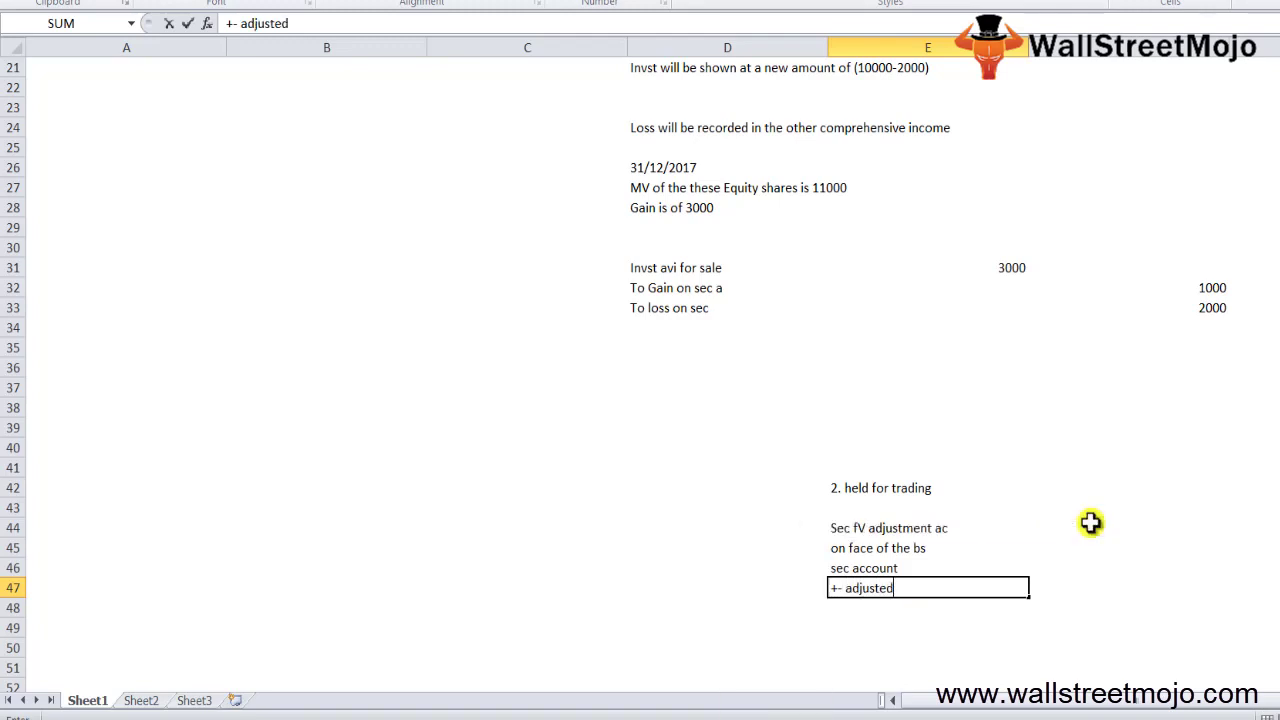
text( on)
key(BackSpace)
key(BackSpace)
text(i)
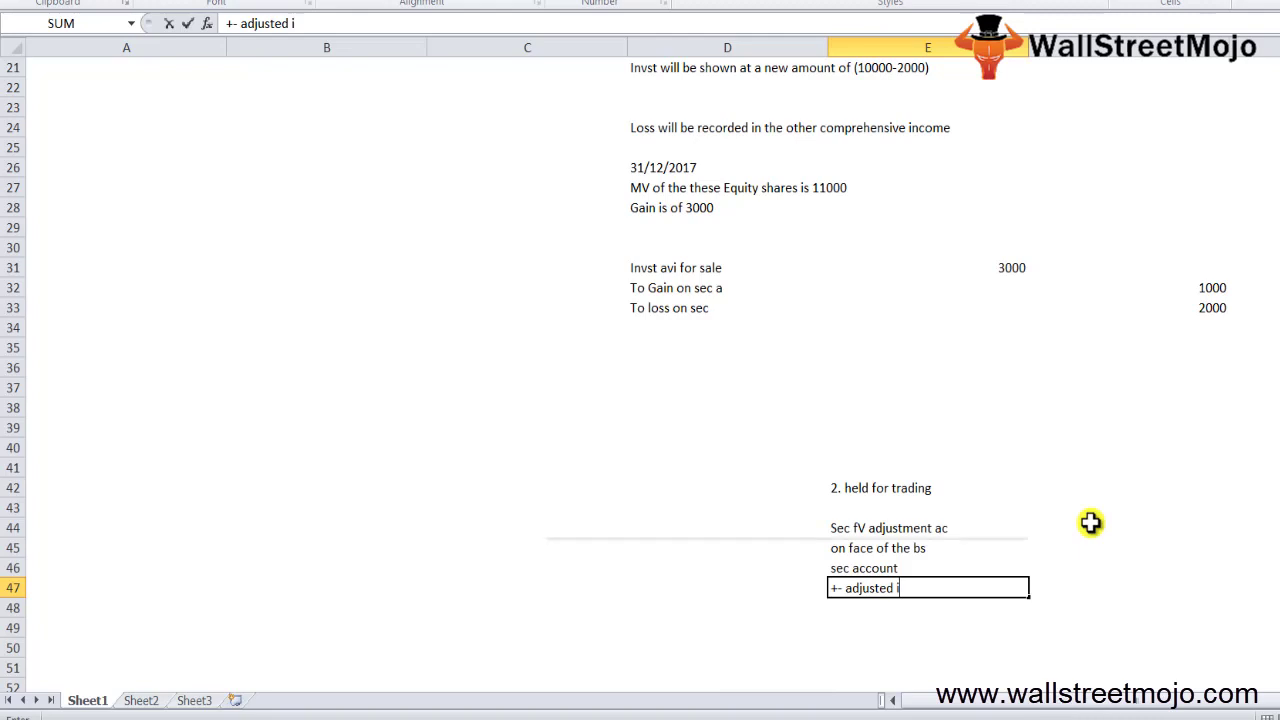
text(n)
key(Escape)
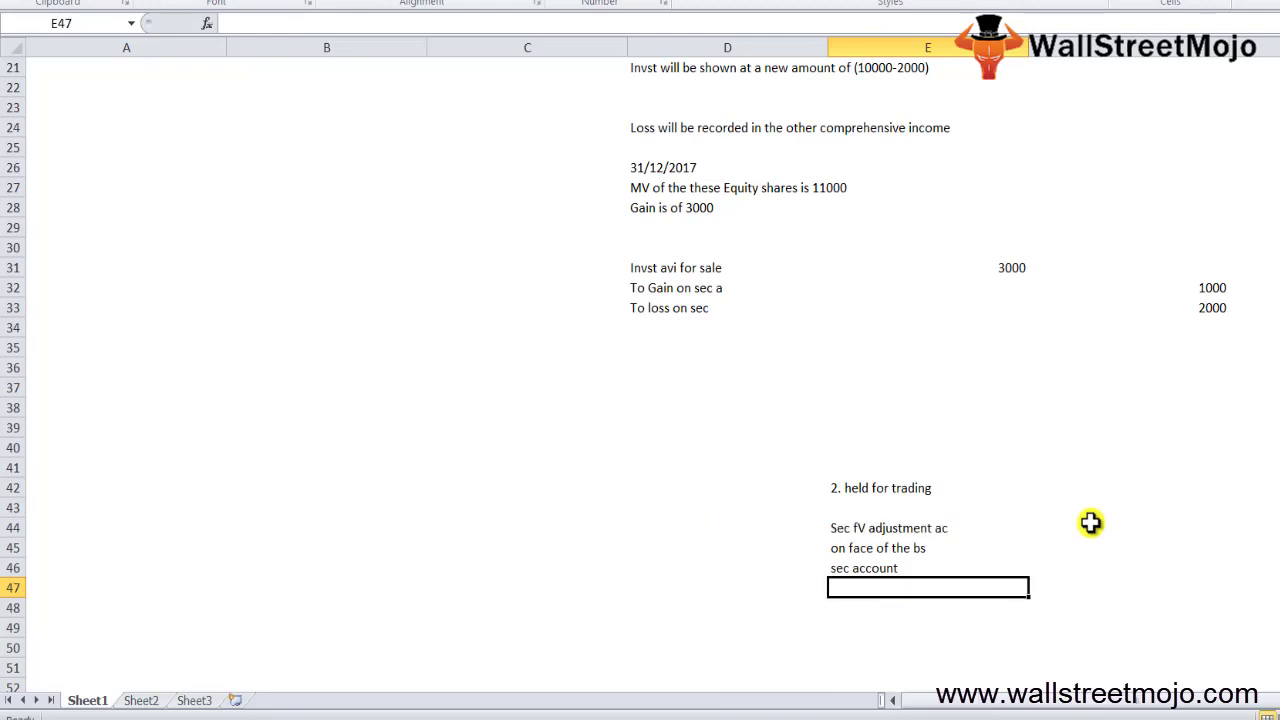
key(Return)
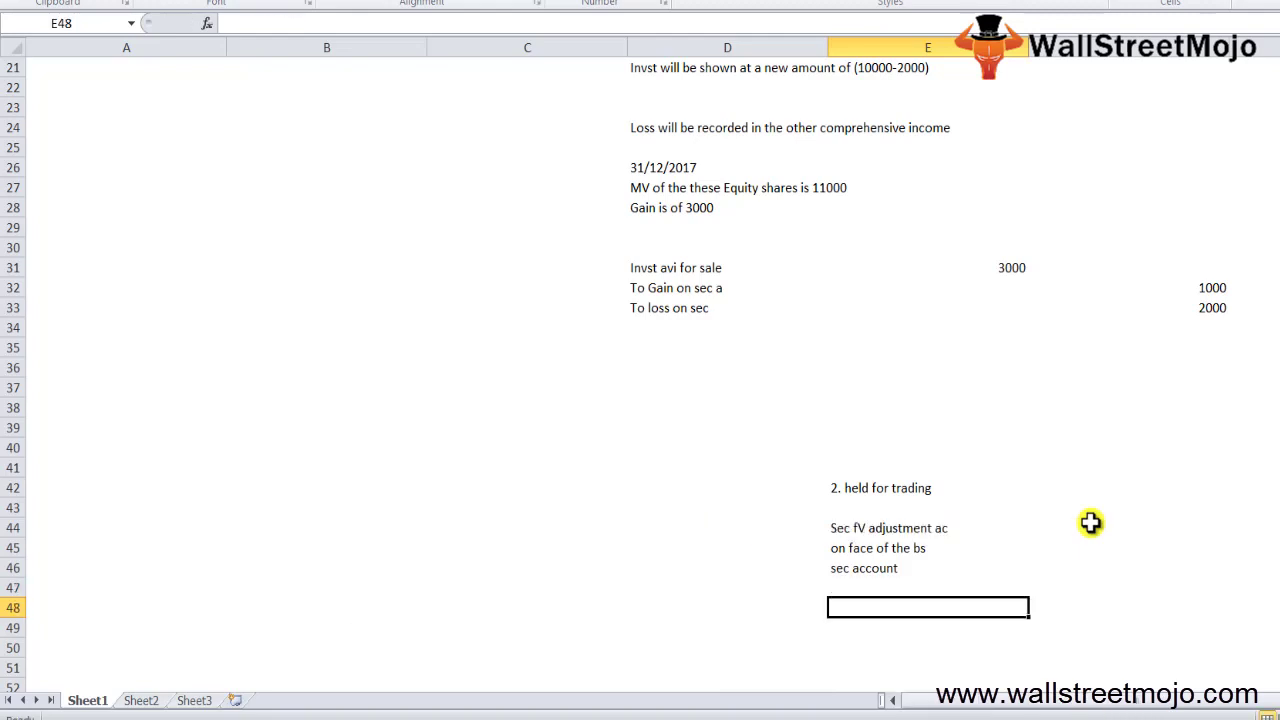
Enter 10000, '1st Sept 2016' and 'Value fo the equity shares 12000' in E48:E50
text(10000)
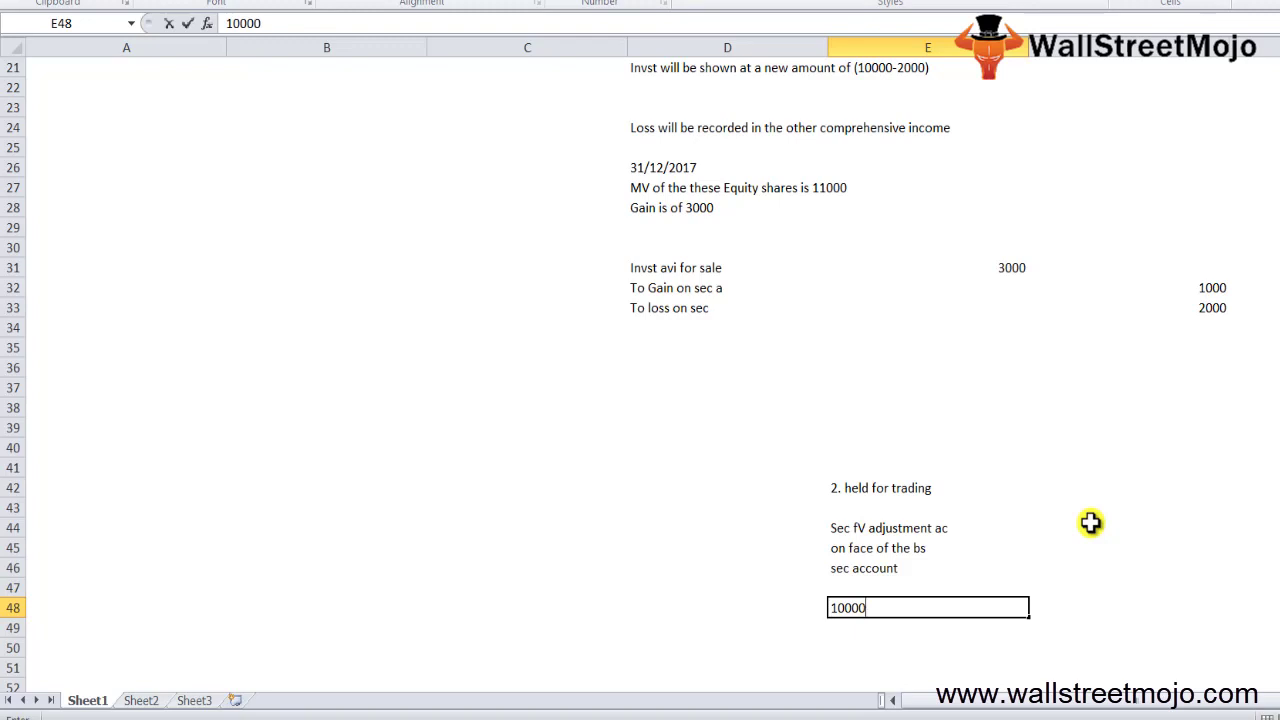
key(Return)
text(1)
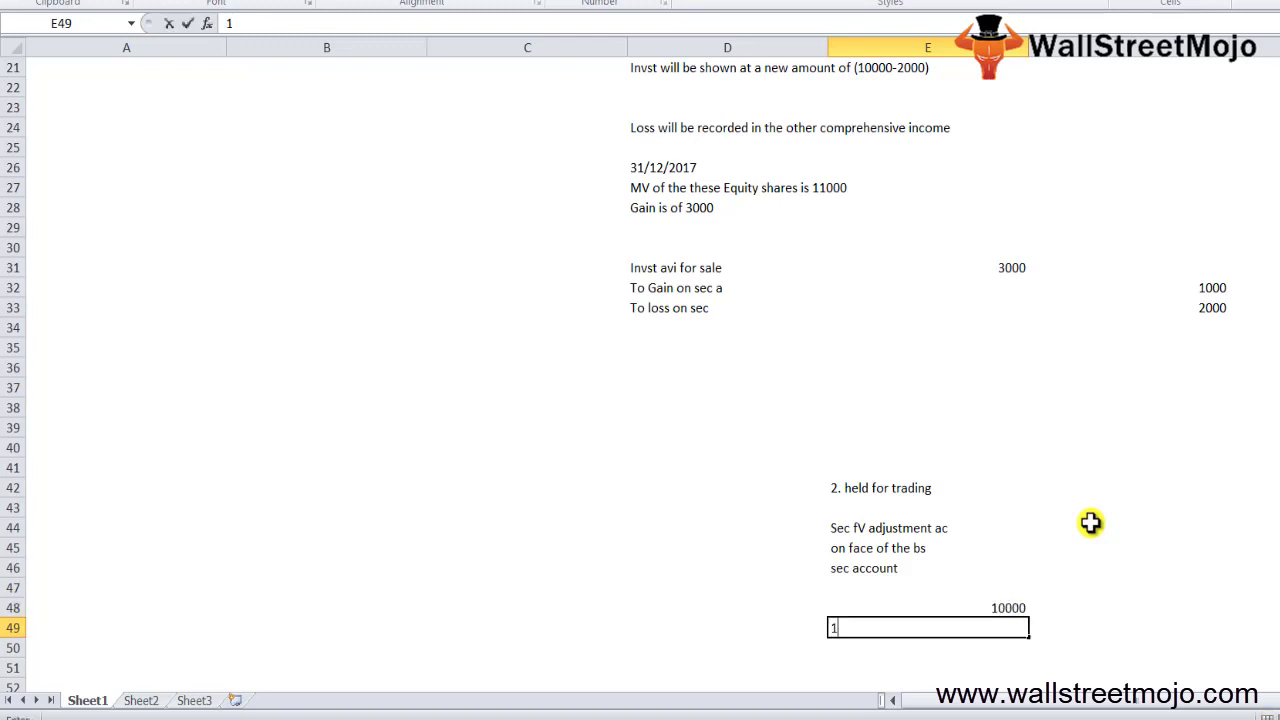
text(st Sept 2016)
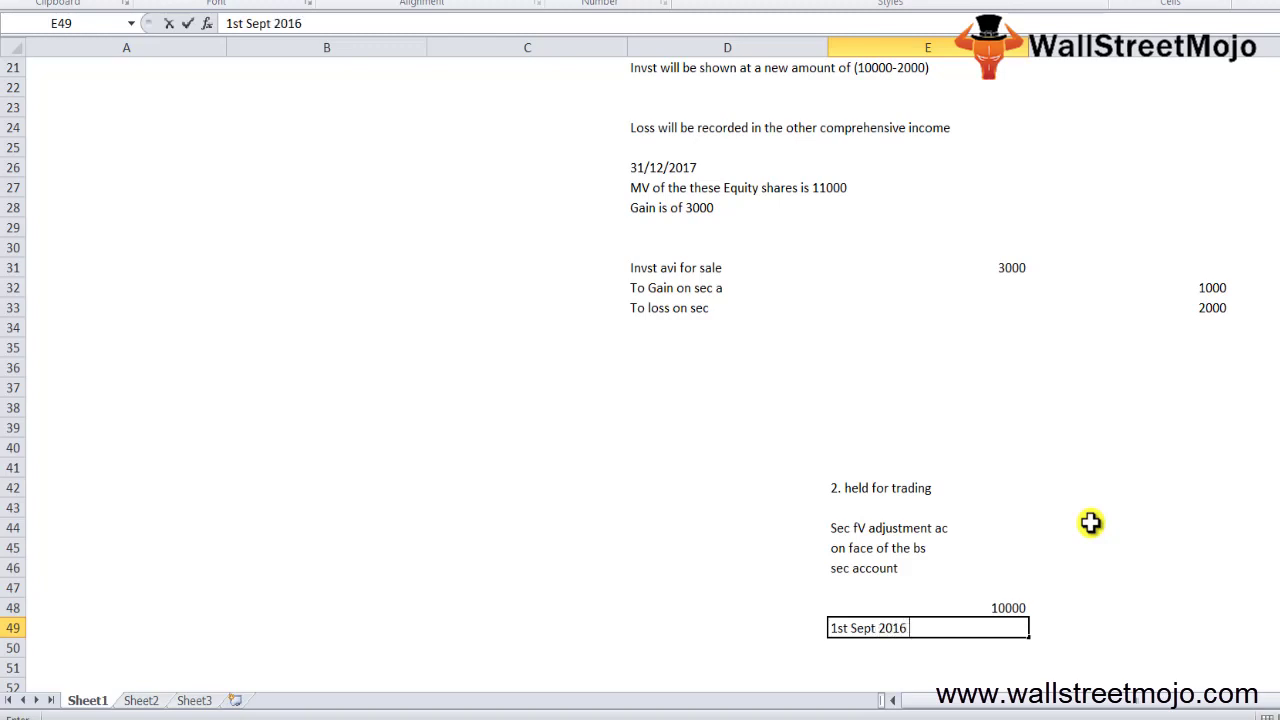
key(Return)
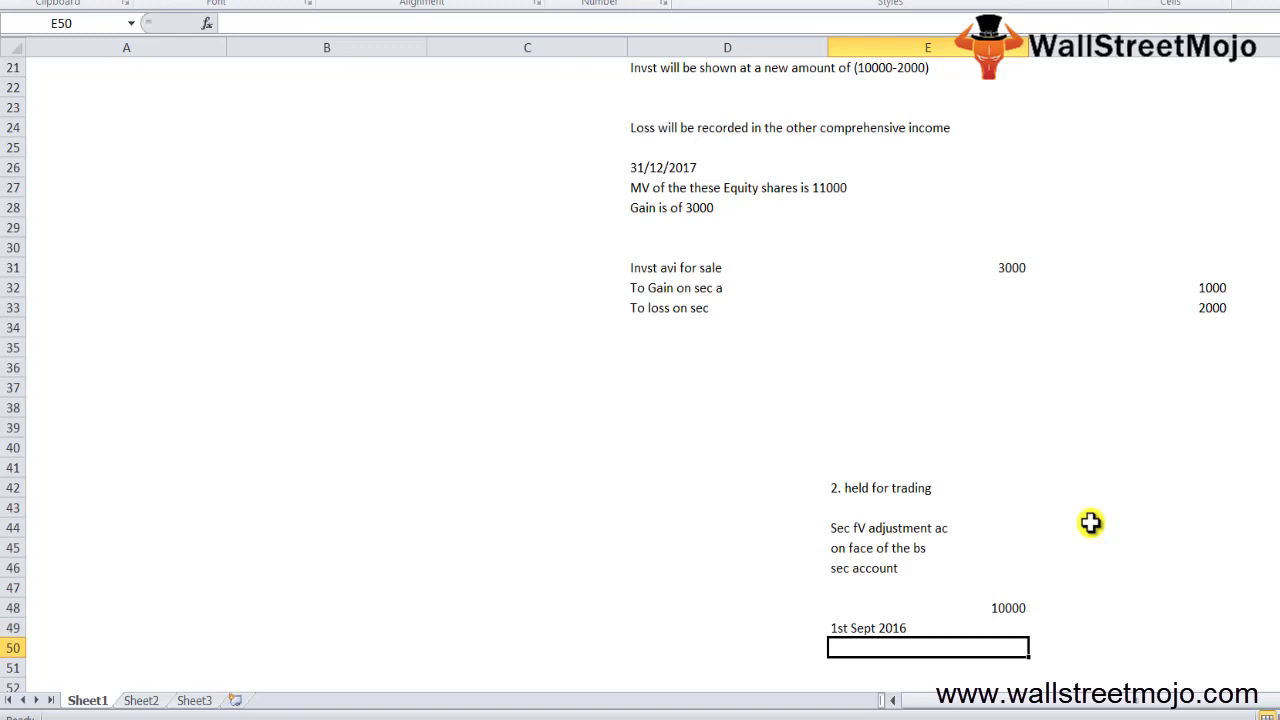
text(Value fo the)
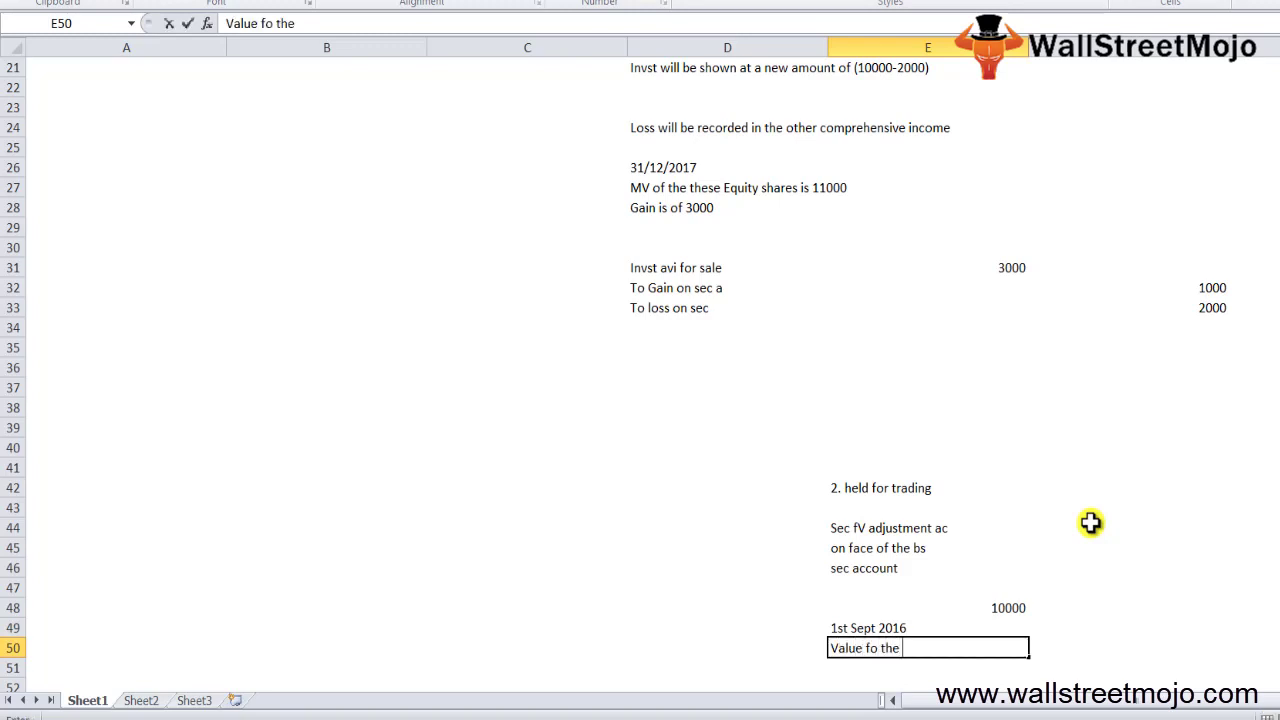
text( equity shares 12000)
key(Return)
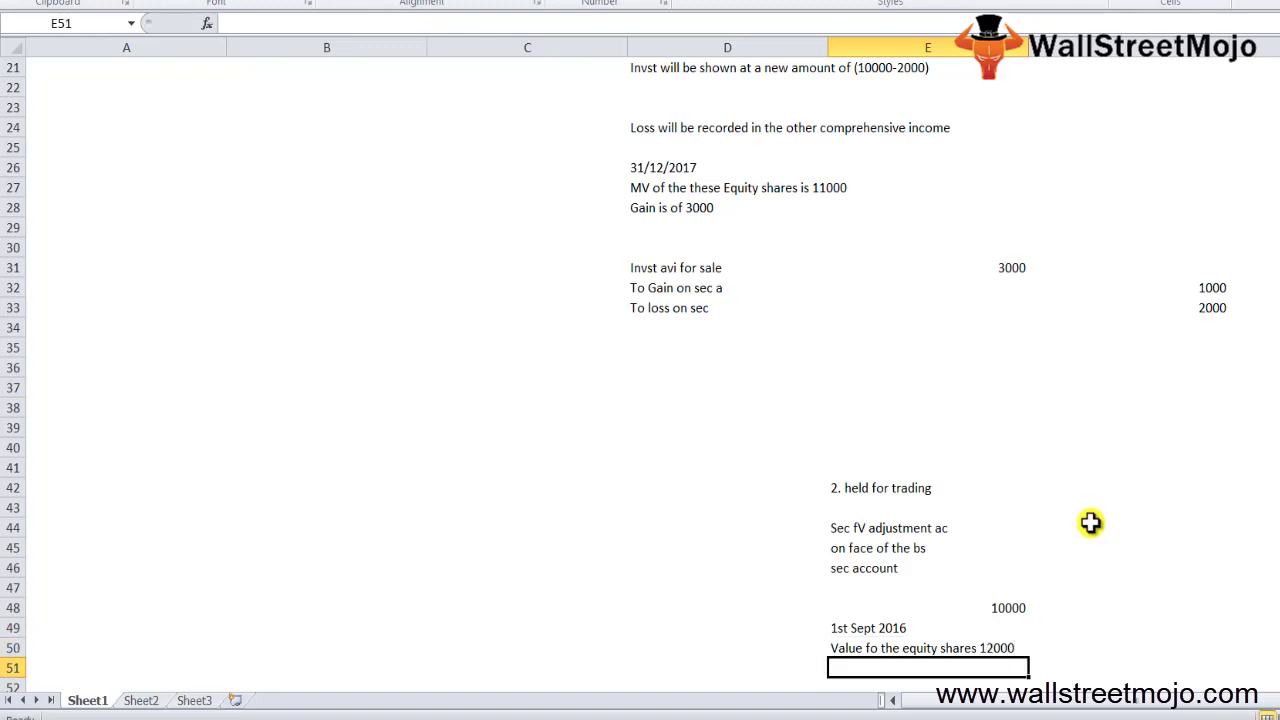
key(Return)
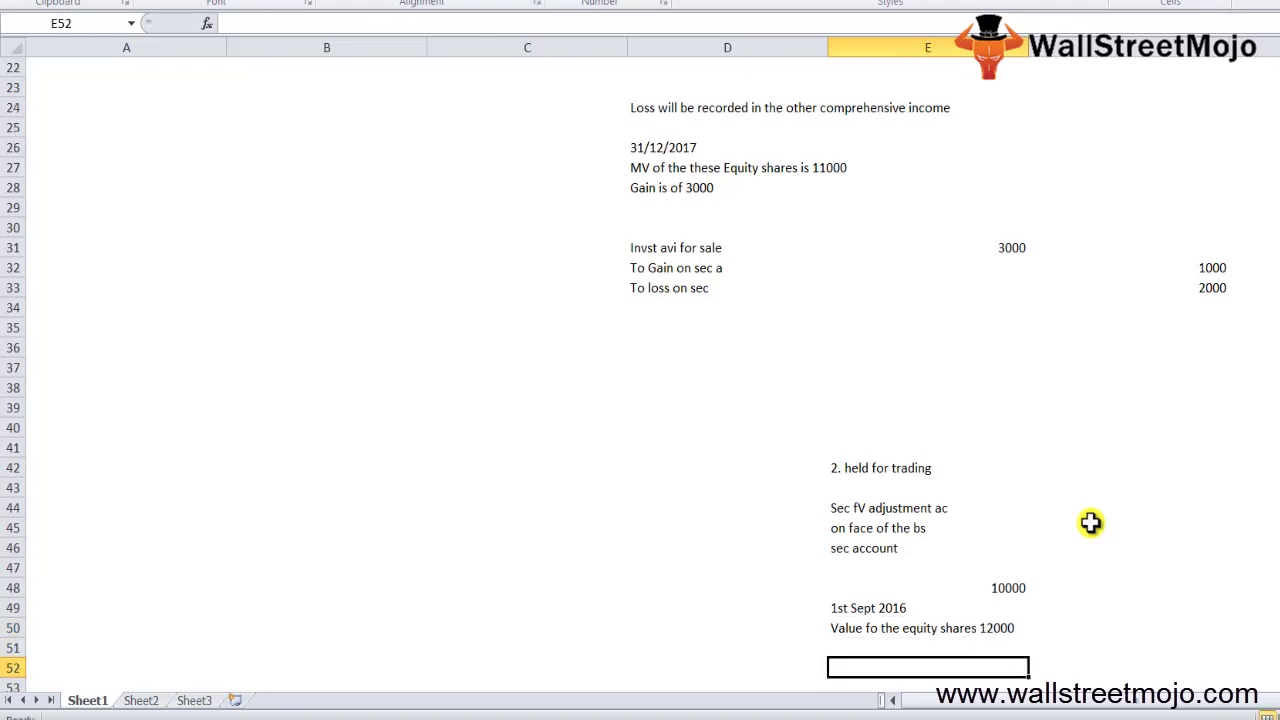
key(Up)
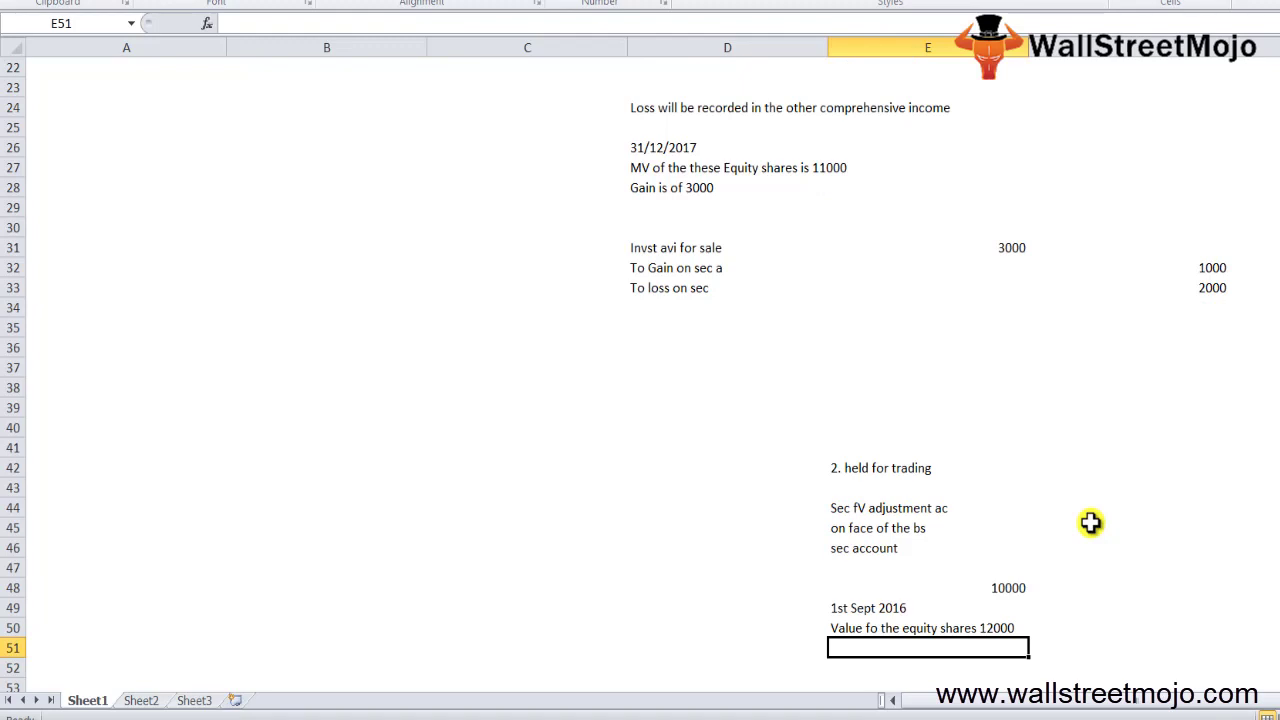
key(Return)
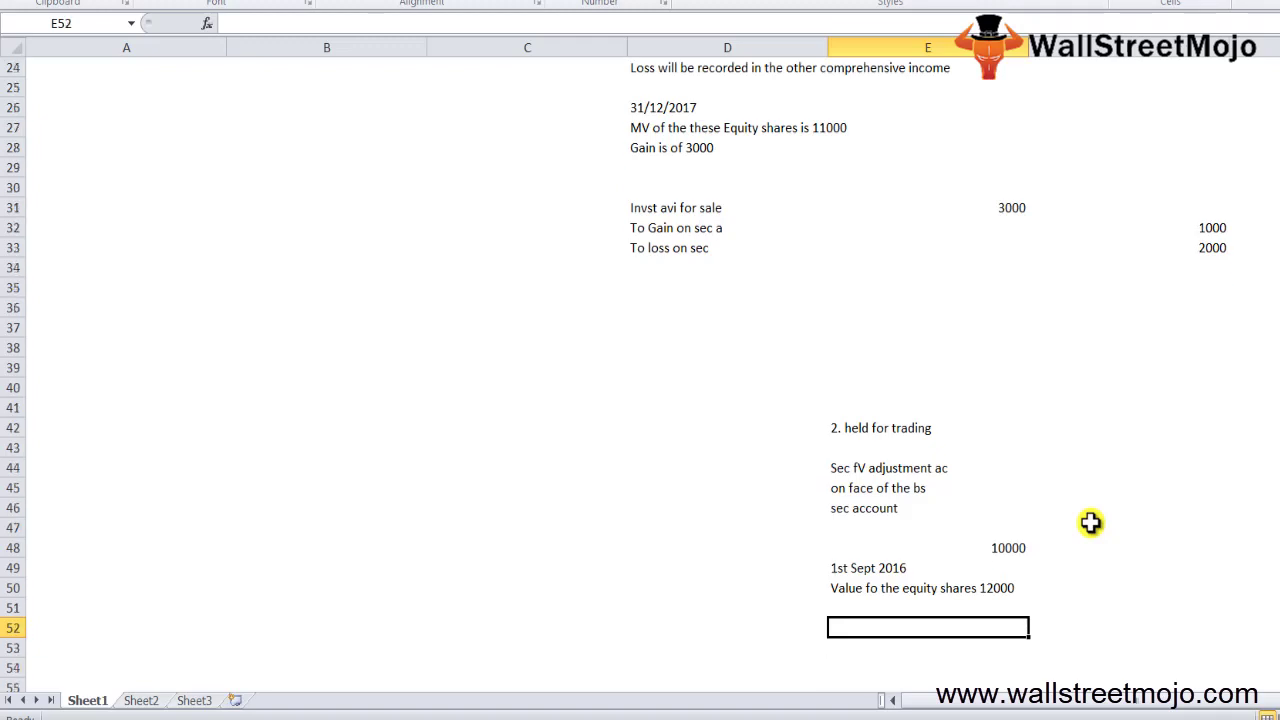
Enter the debit line 'Sec FV Adj' in E52 with 2000 in F52
text(Sec)
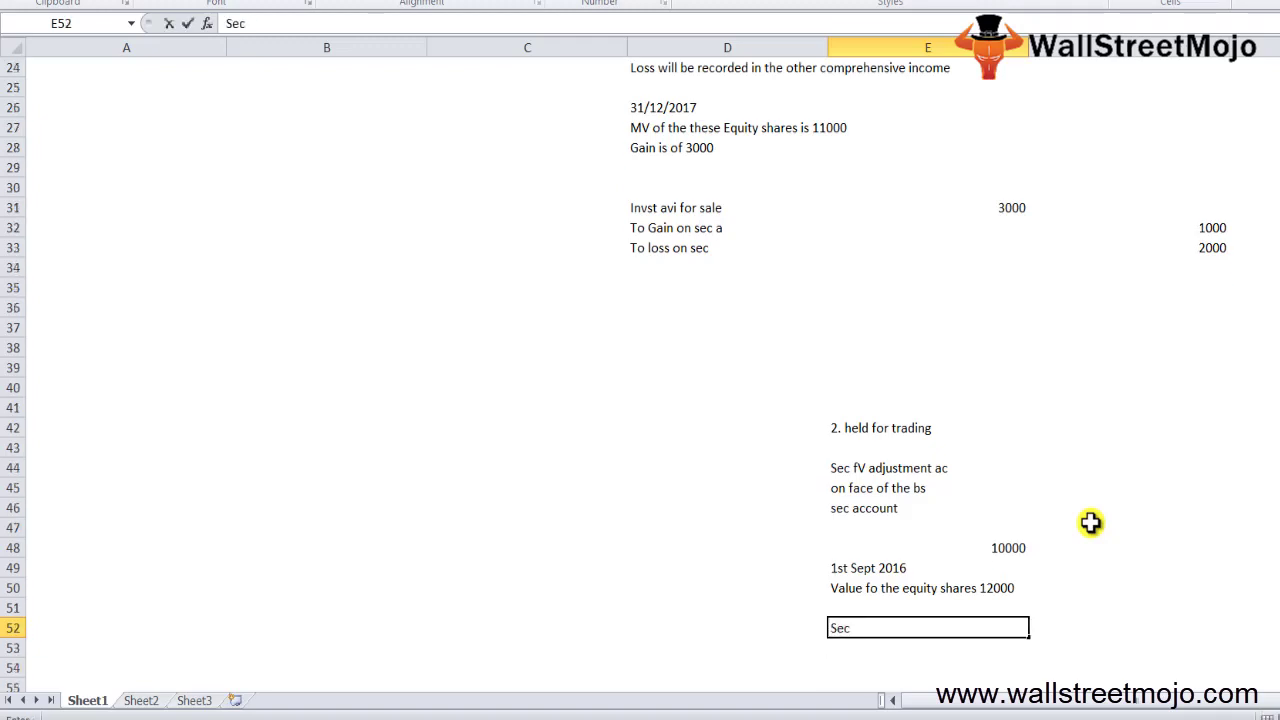
text( FV Adj)
key(Return)
key(Up)
key(Right)
text(2000)
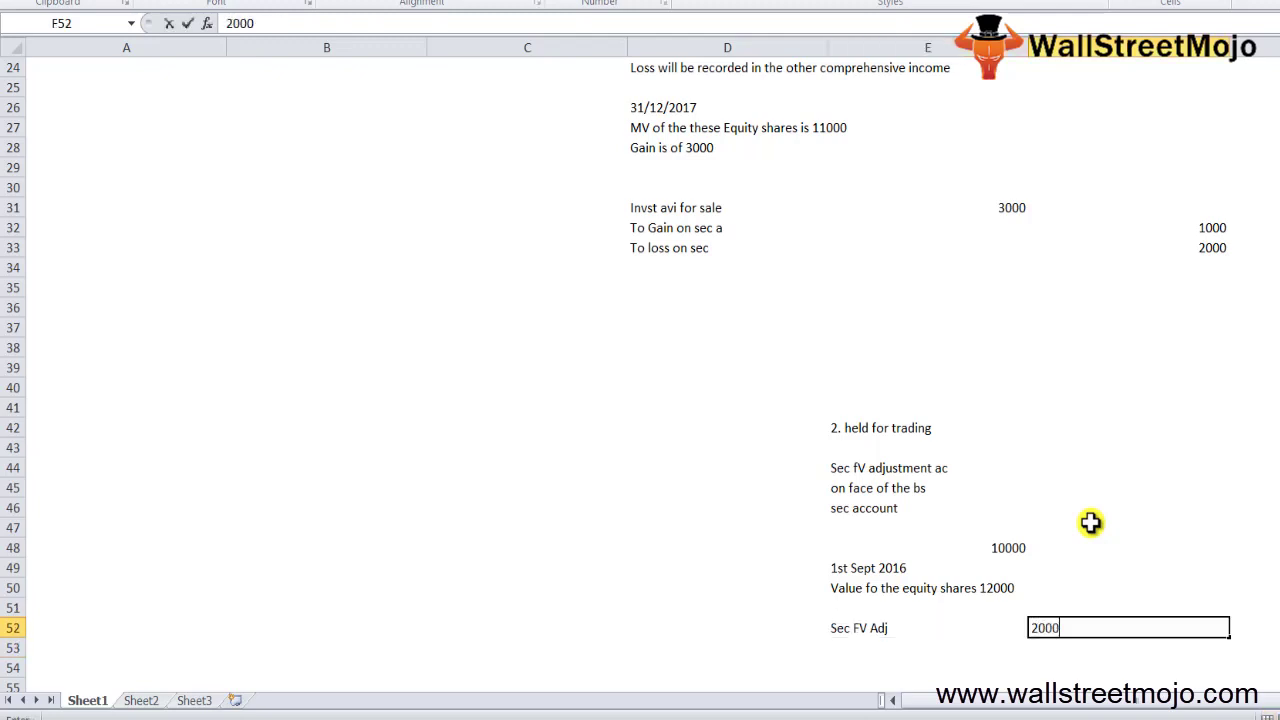
key(Left)
Enter the credit line 'To Unrealized Gain/loss' in E53 with 2000 in G53
key(Down)
text(To Unreali)
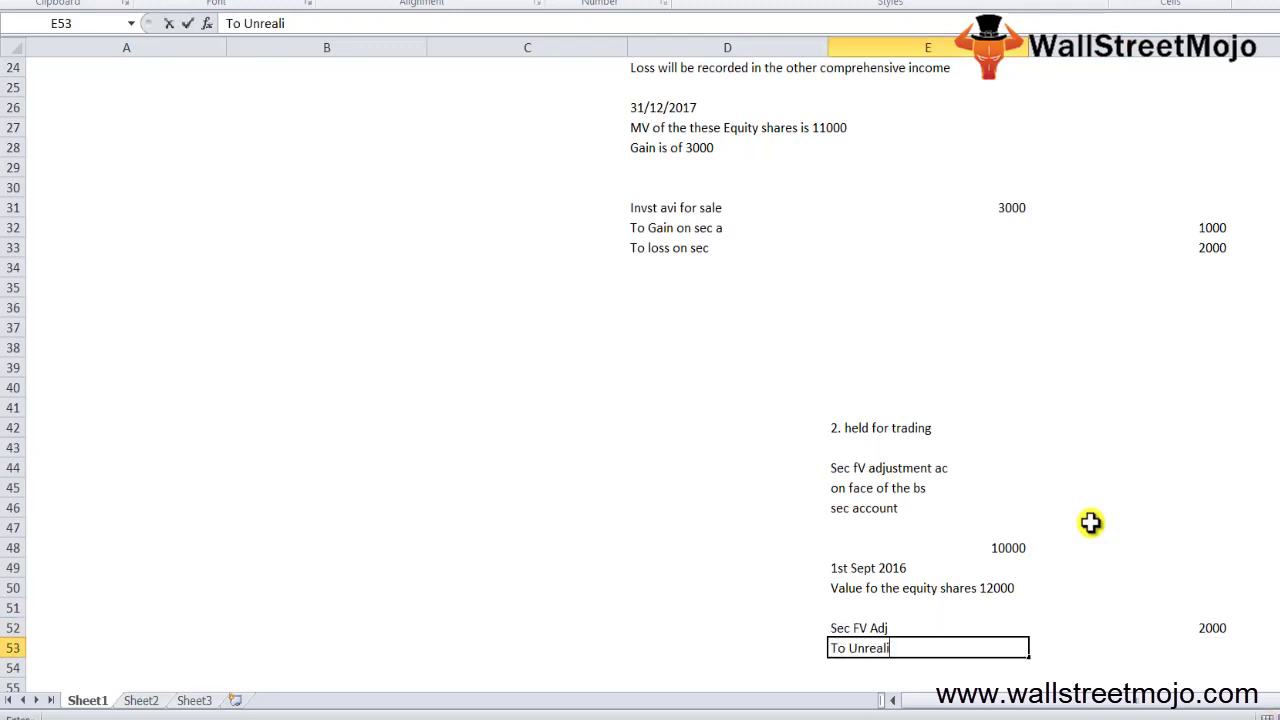
text(zed Gain /loss)
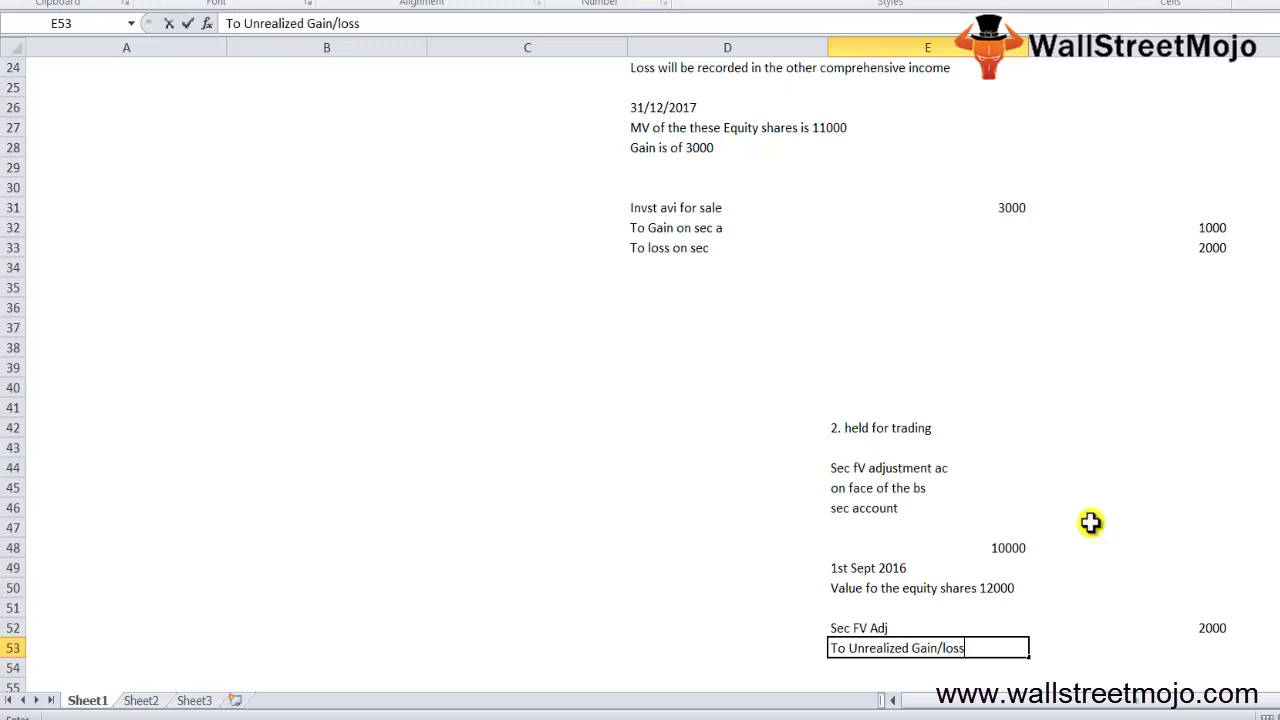
key(Return)
key(Up)
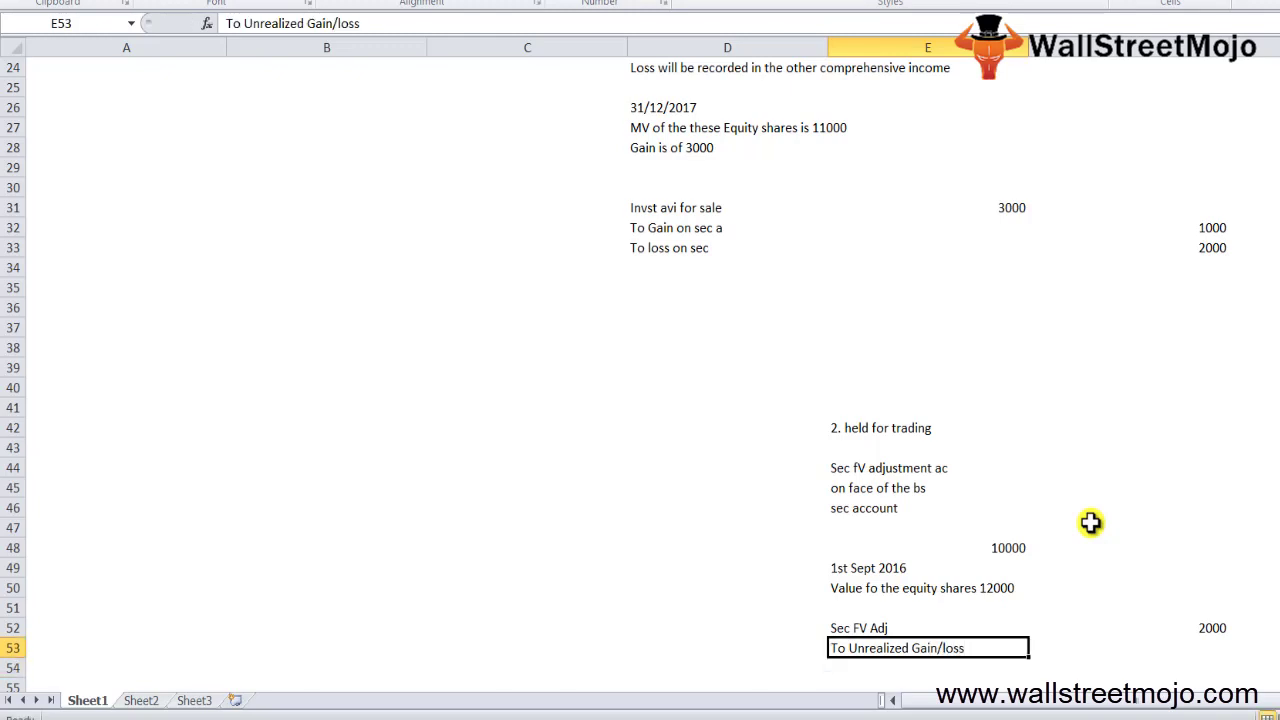
key(Right)
key(Right)
text(2000)
key(Return)
key(Up)
key(Left)
key(Left)
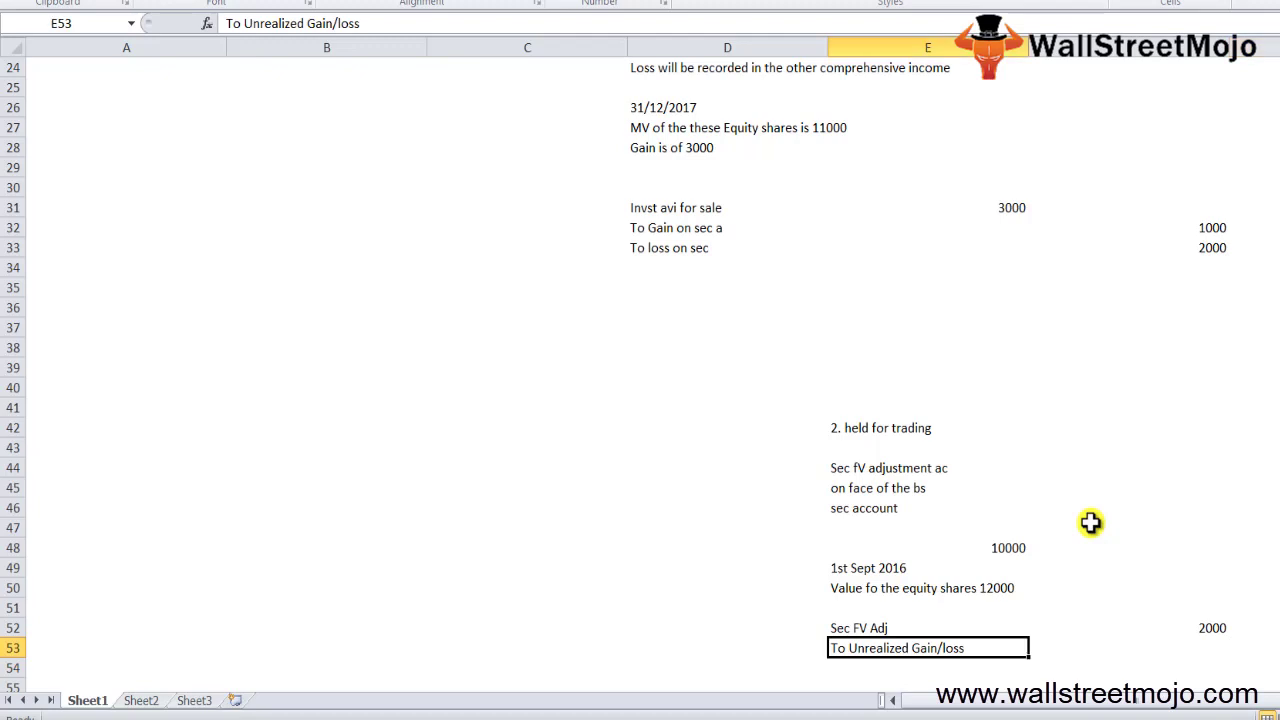